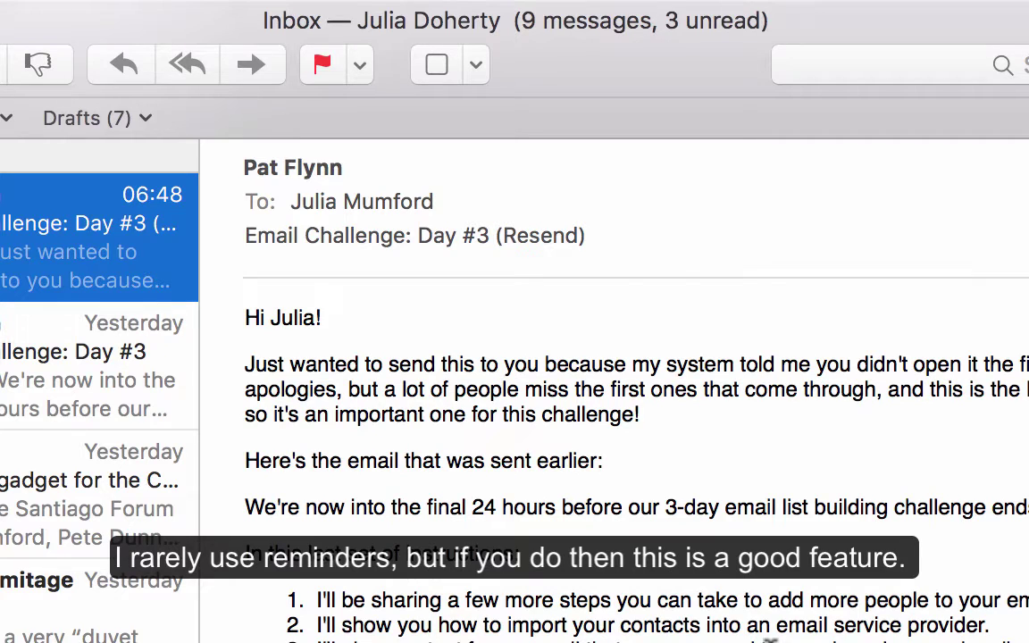
Confirm the task on the Email Challenge: Day #3 (Resend) message and close the task panel
click(437, 67)
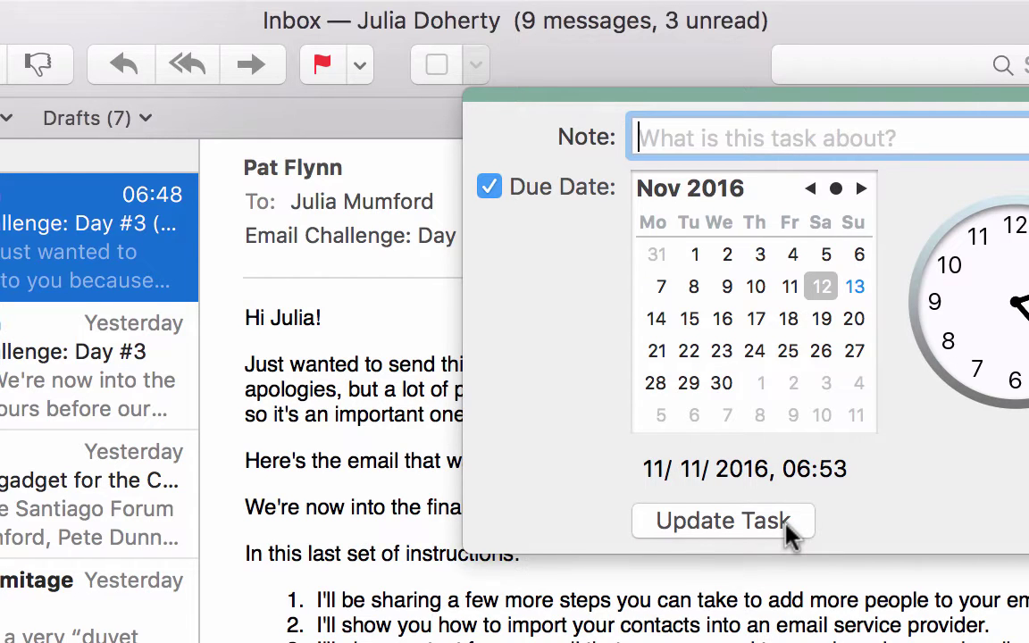
click(386, 353)
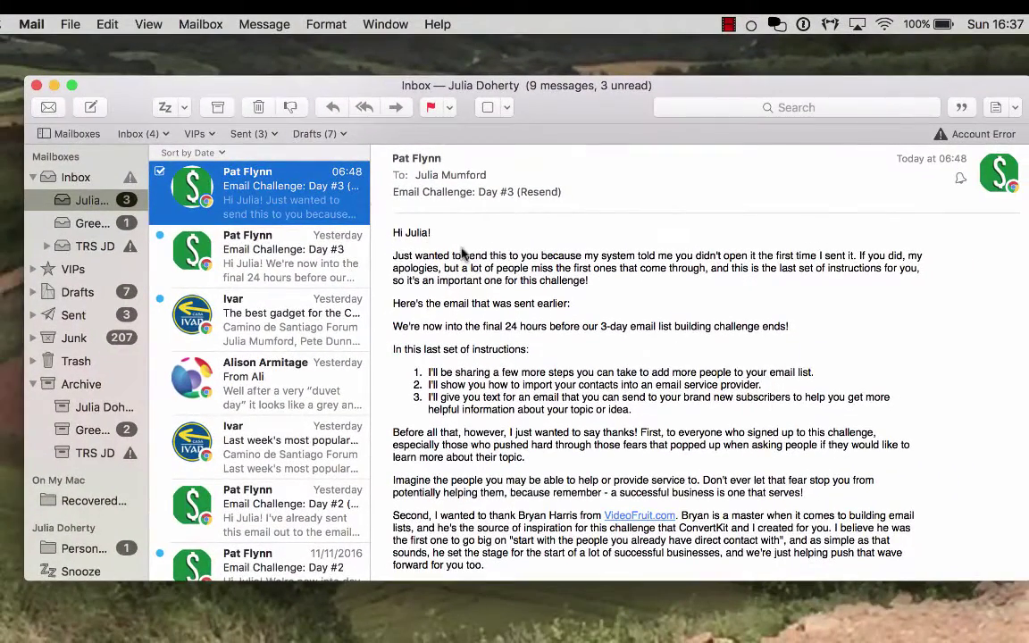
scroll(276, 420, down, 5)
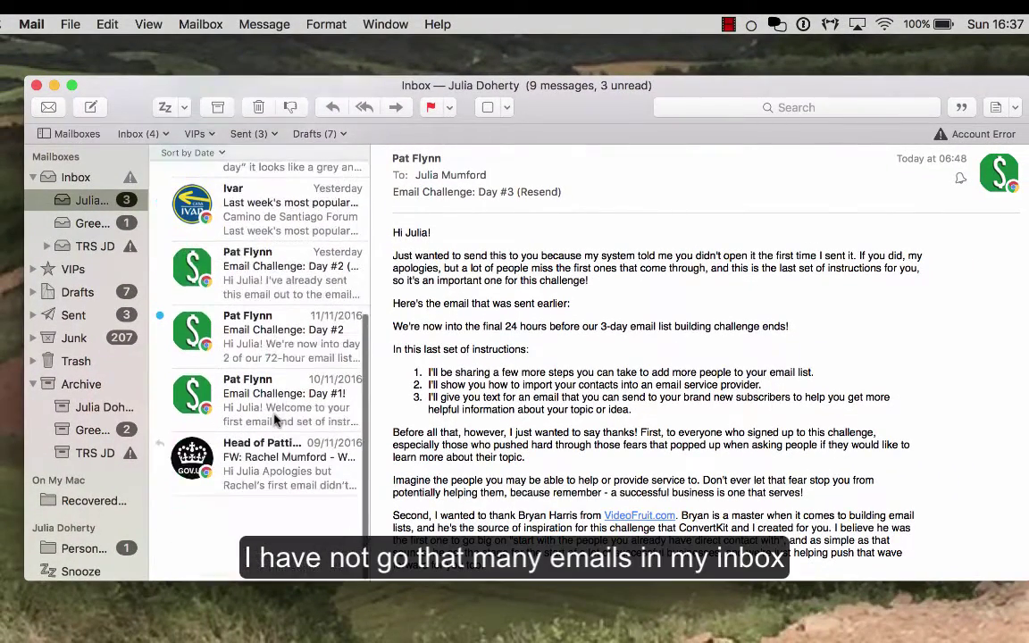
scroll(277, 420, up, 5)
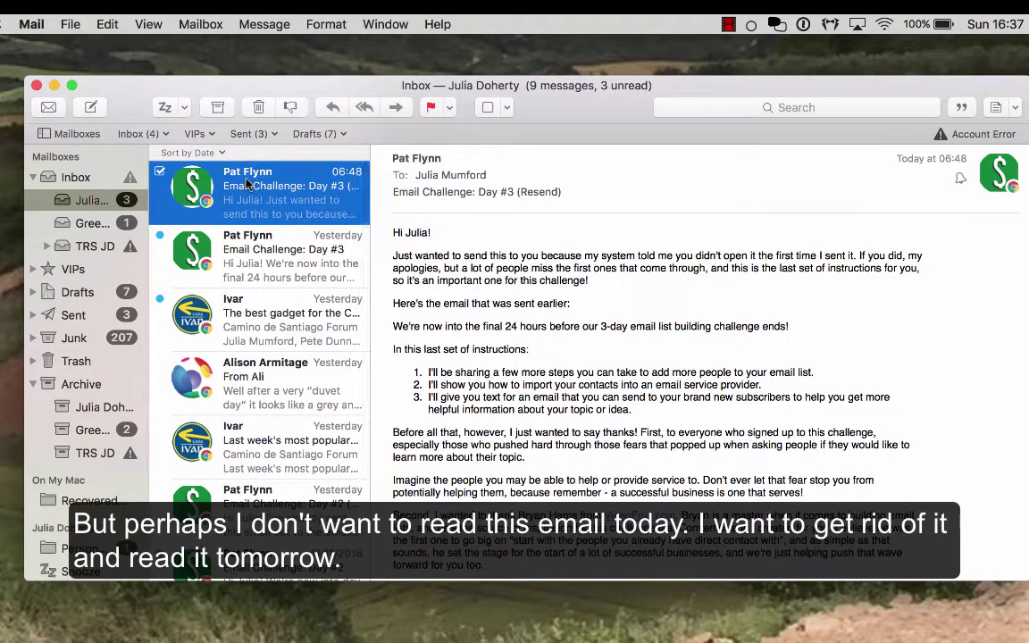
Snooze 'The best gadget for the Camino!' message for +1 hour instead of a custom 25th date
click(264, 339)
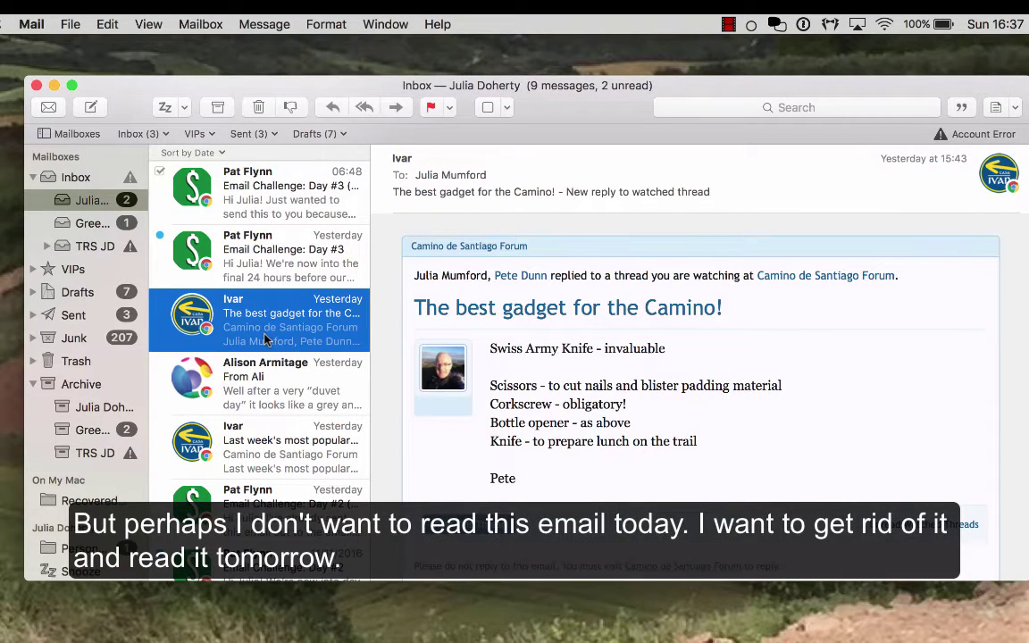
click(184, 108)
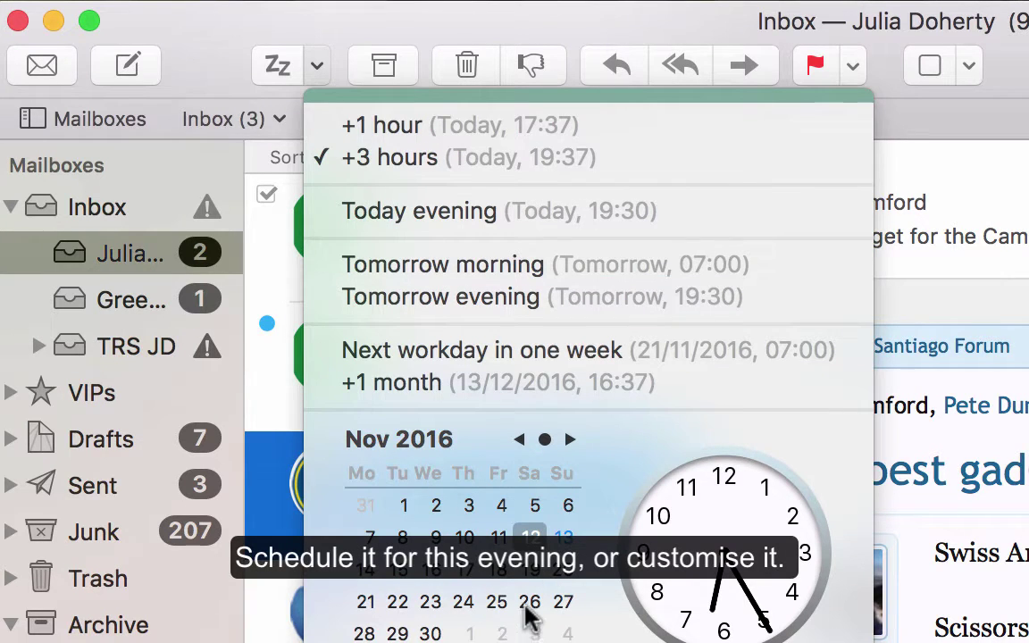
click(498, 601)
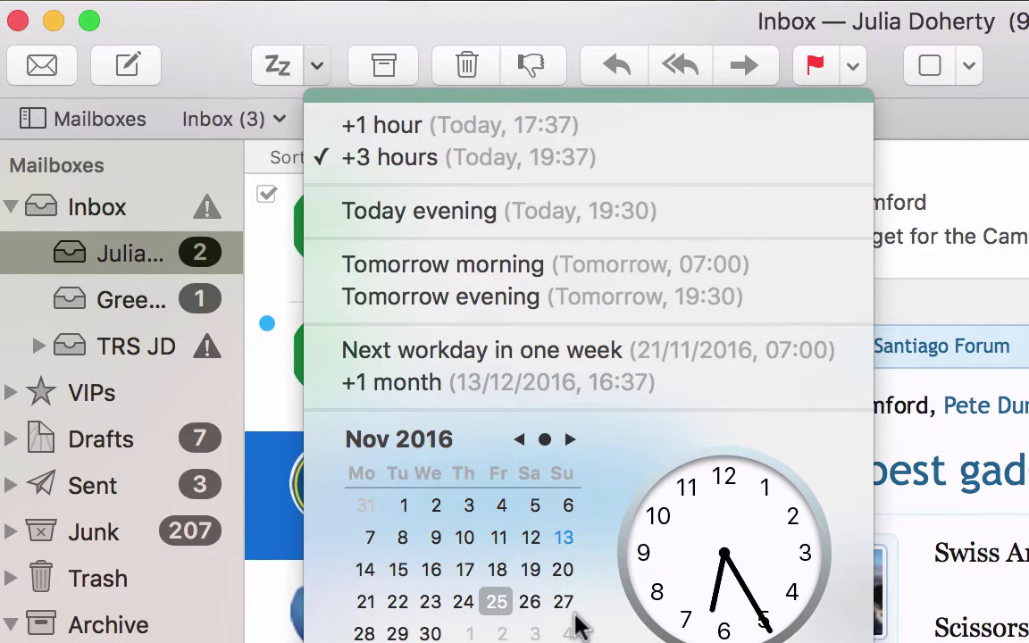
click(383, 130)
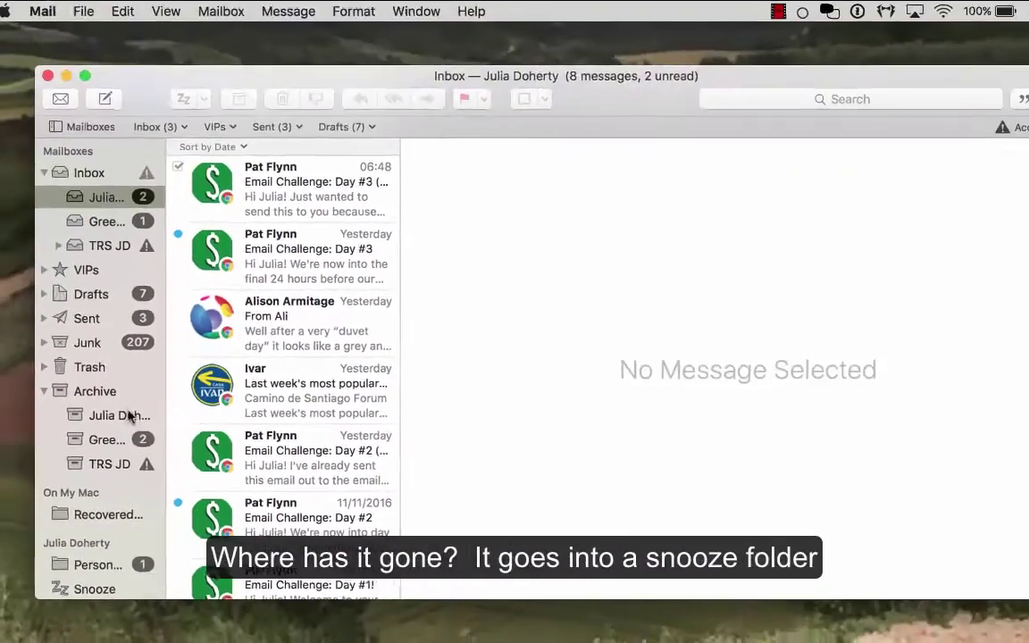
scroll(125, 428, down, 5)
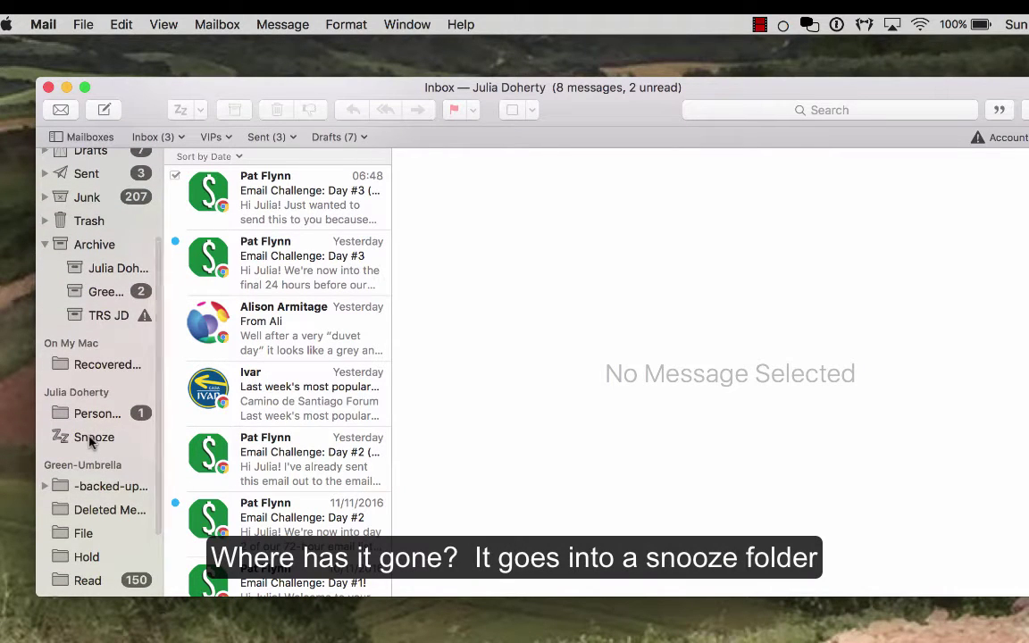
click(90, 439)
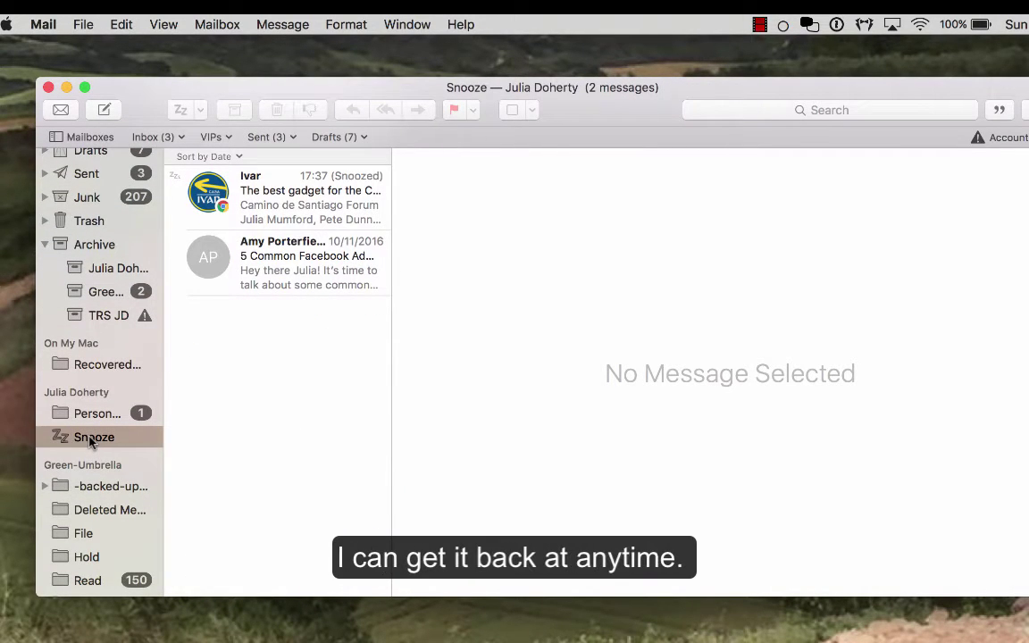
scroll(103, 207, up, 5)
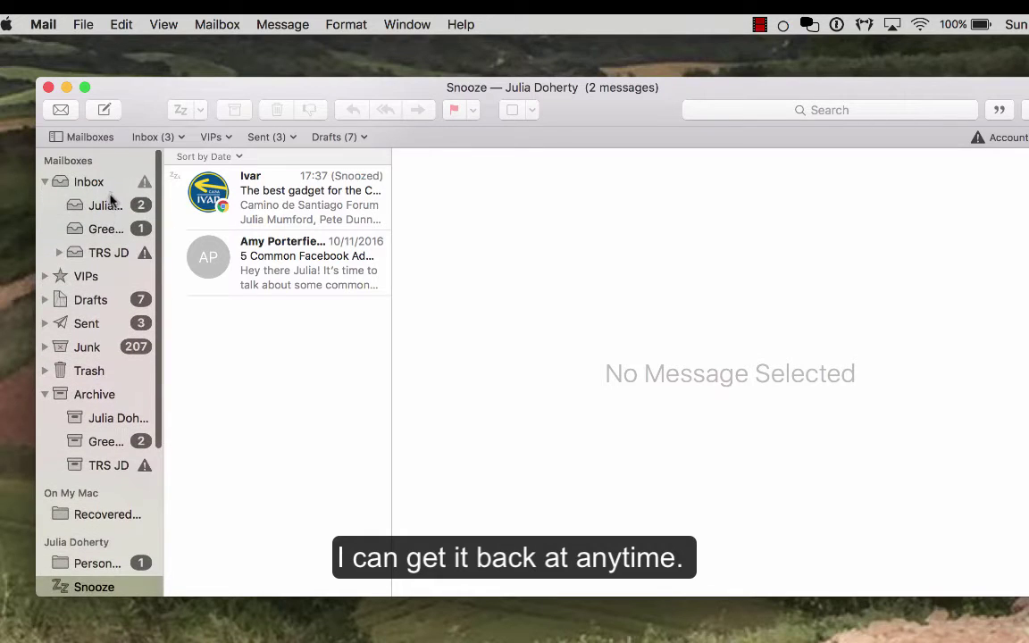
click(106, 206)
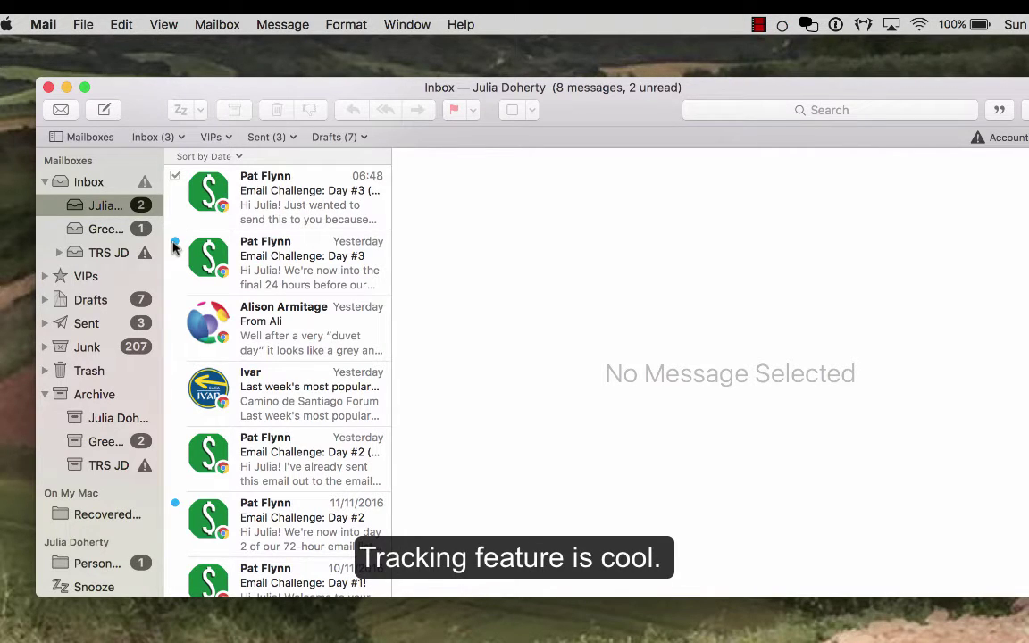
click(86, 326)
click(268, 188)
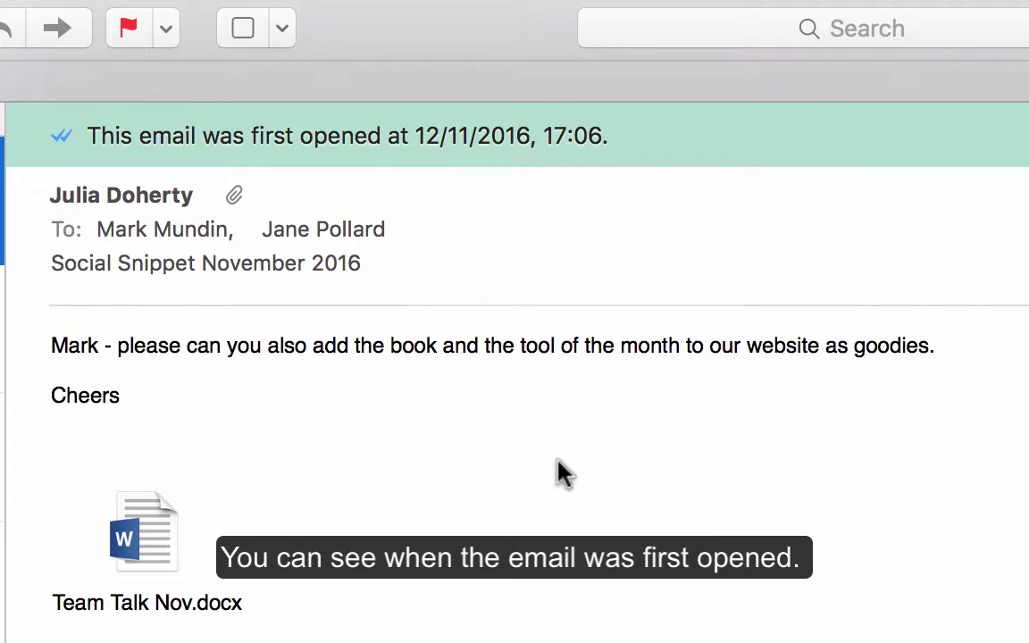
scroll(561, 472, down, 5)
scroll(561, 472, up, 5)
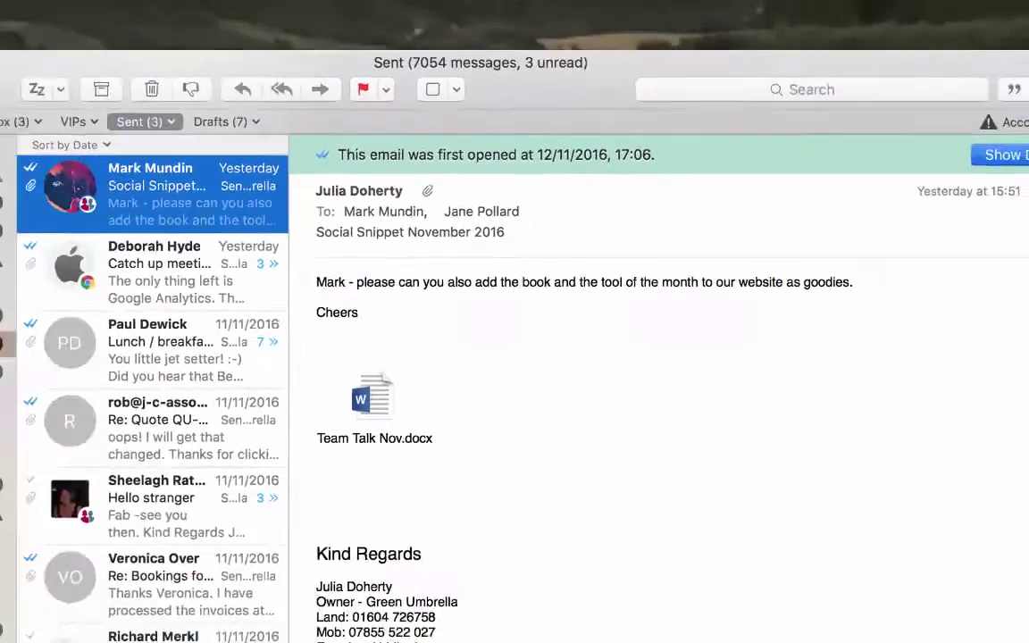
click(1028, 140)
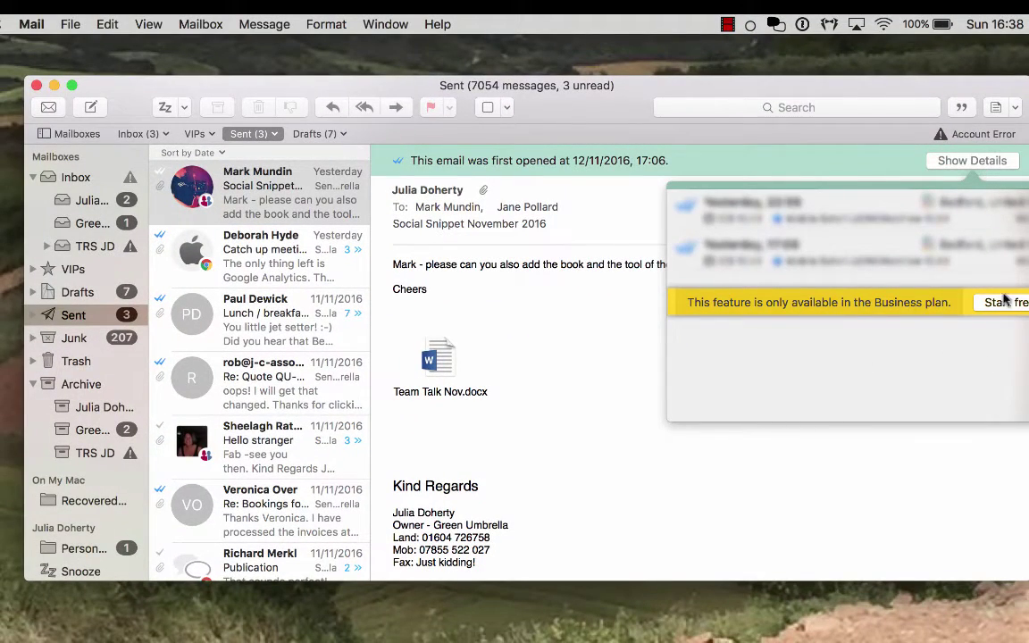
click(618, 332)
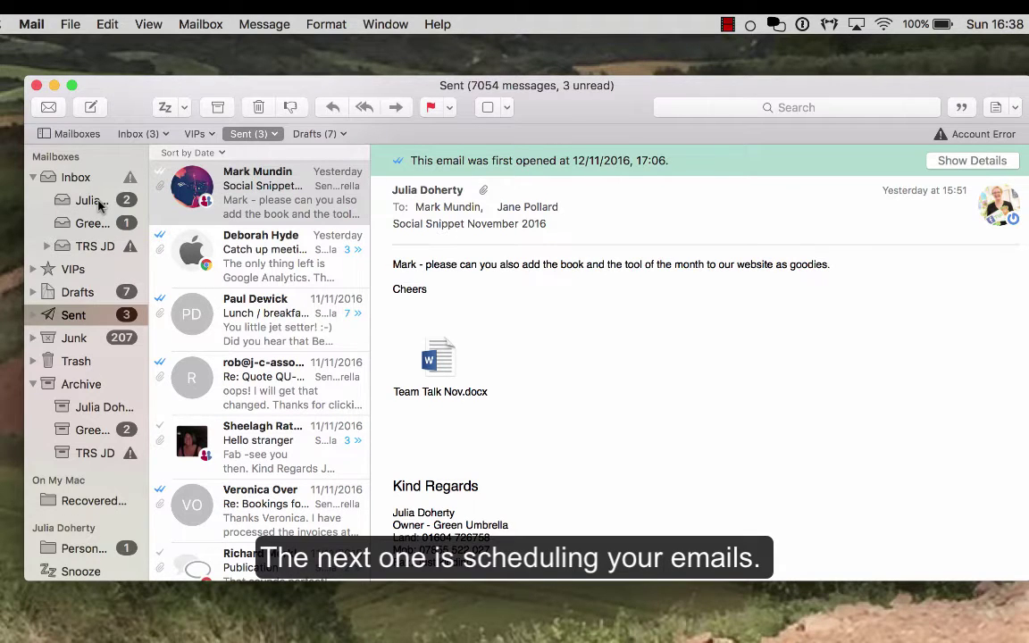
click(100, 206)
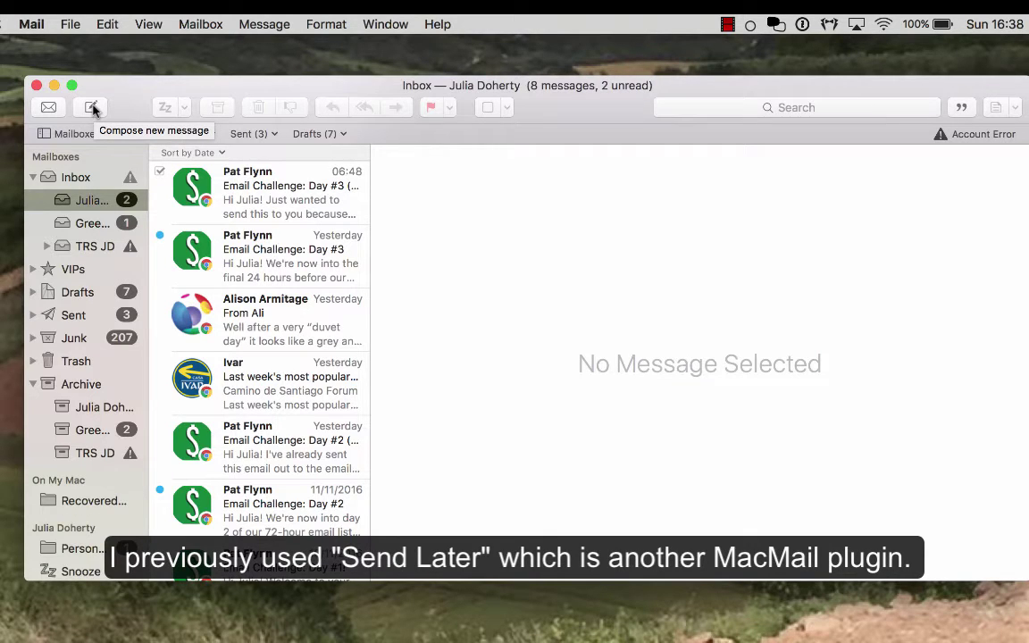
Start a new email to a suggested contact with the subject 'testing???'
click(93, 108)
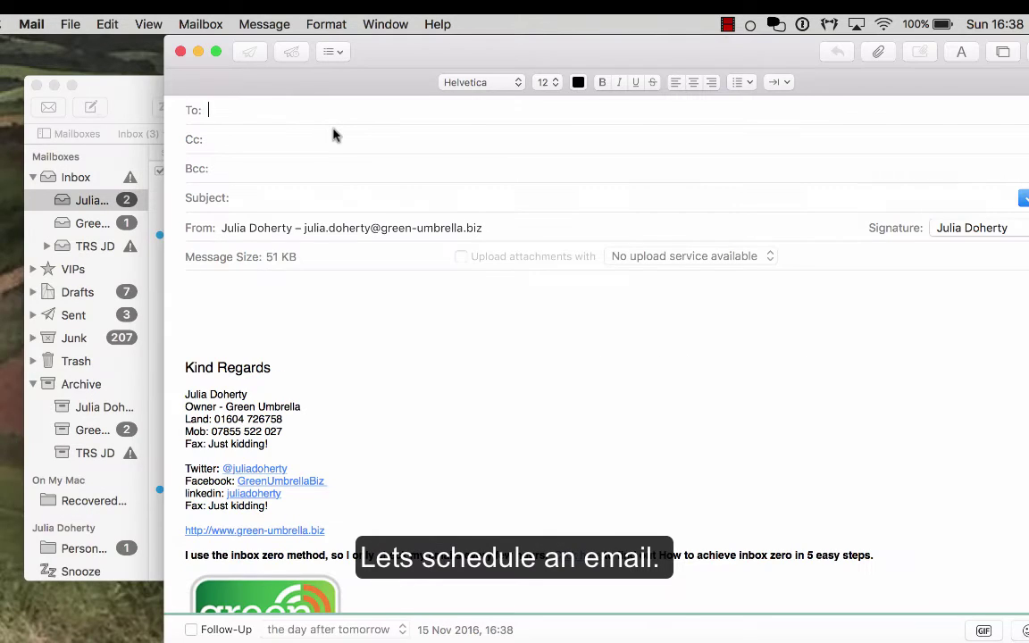
text(mark)
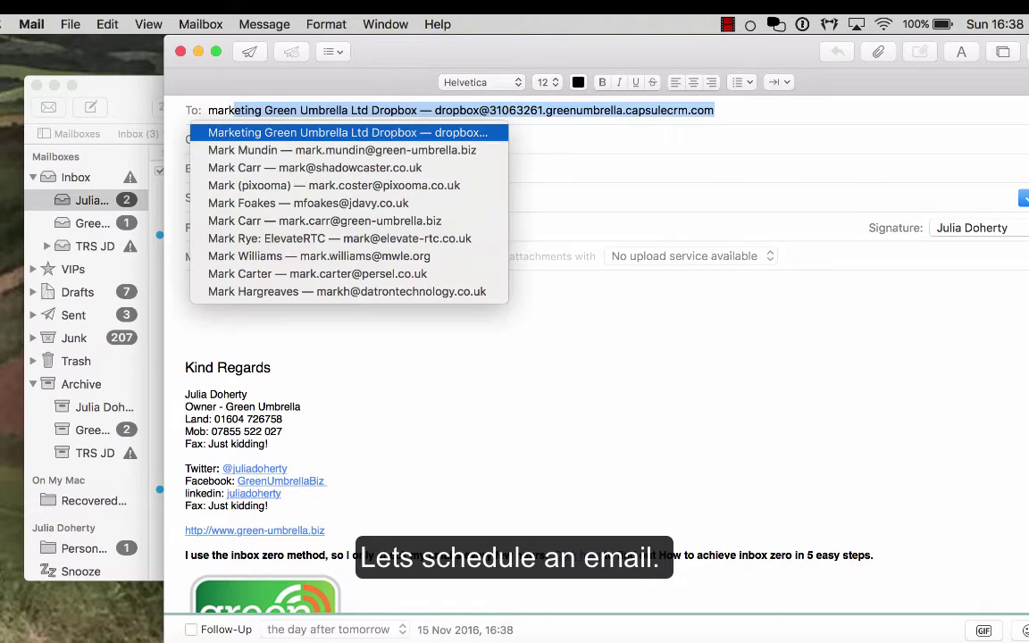
key(Down)
key(Return)
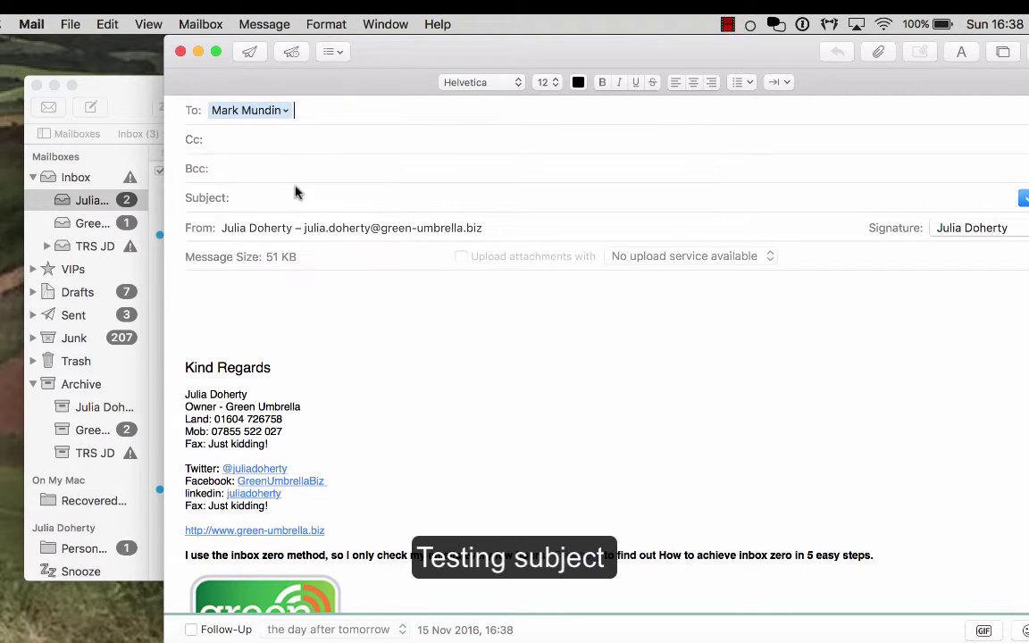
click(278, 198)
text(testing)
text(???)
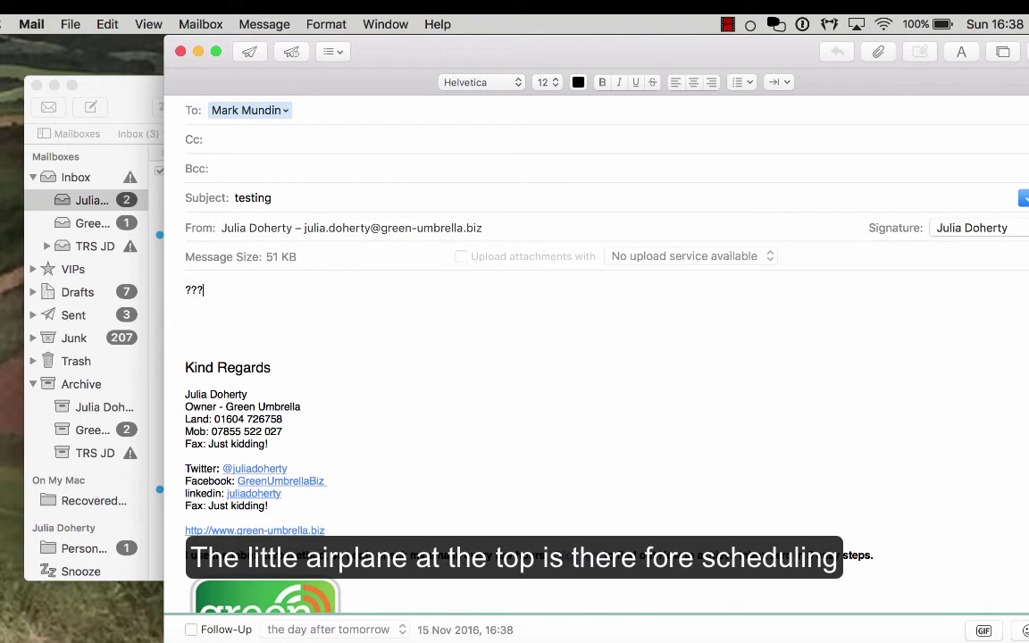
Preview scheduling the send for 17 Nov 2016, then cancel the scheduling
click(293, 55)
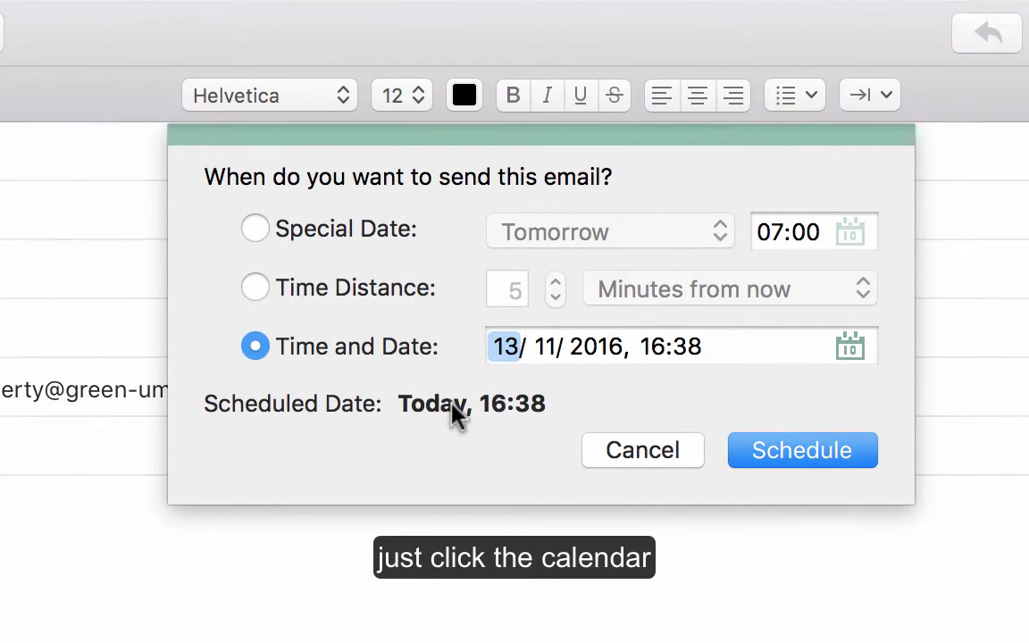
click(848, 350)
click(1022, 364)
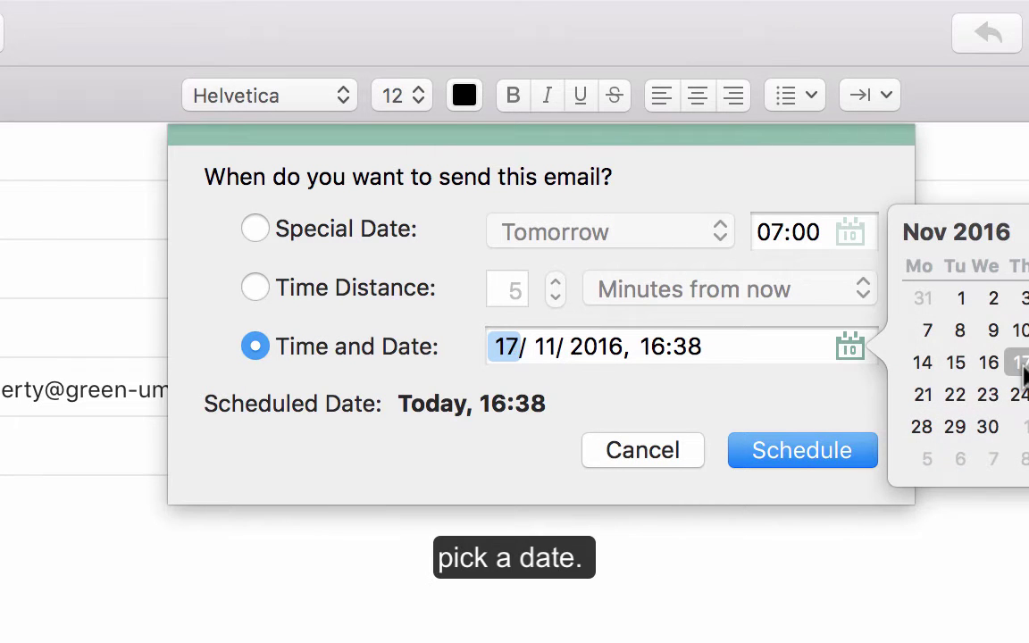
click(745, 398)
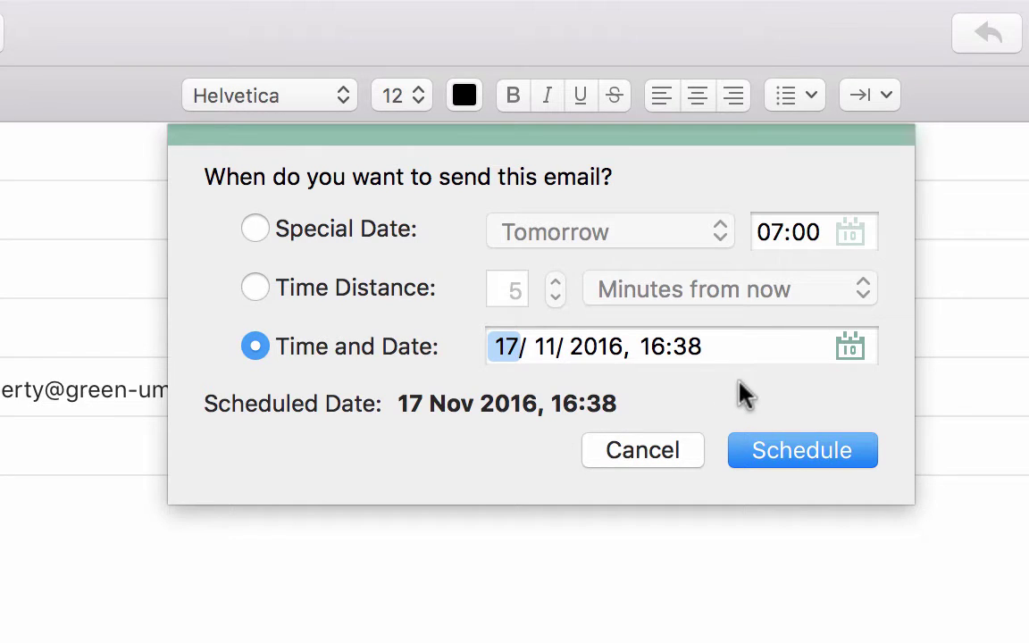
click(639, 456)
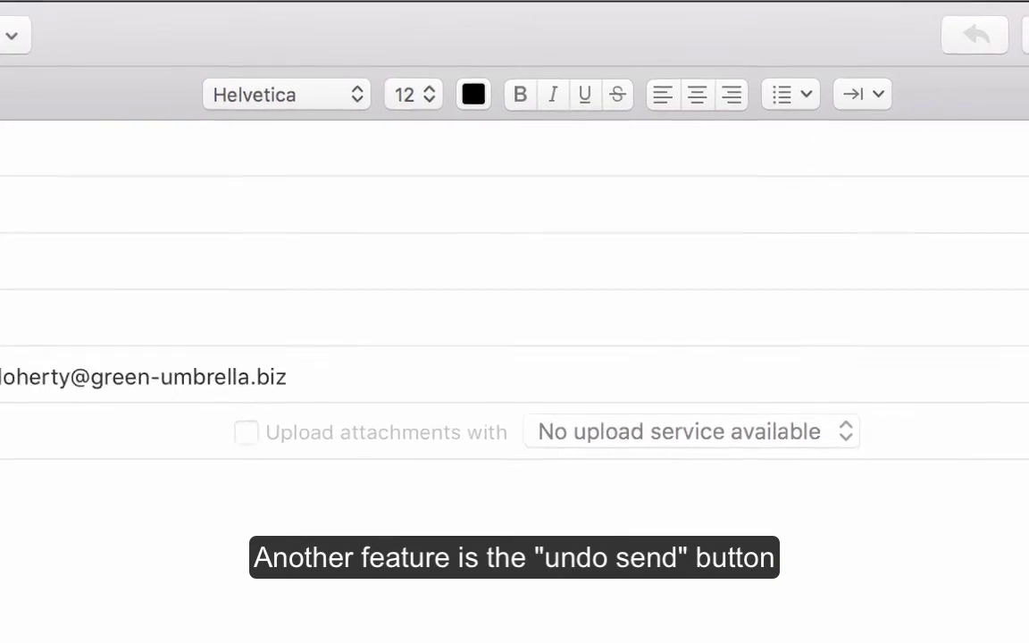
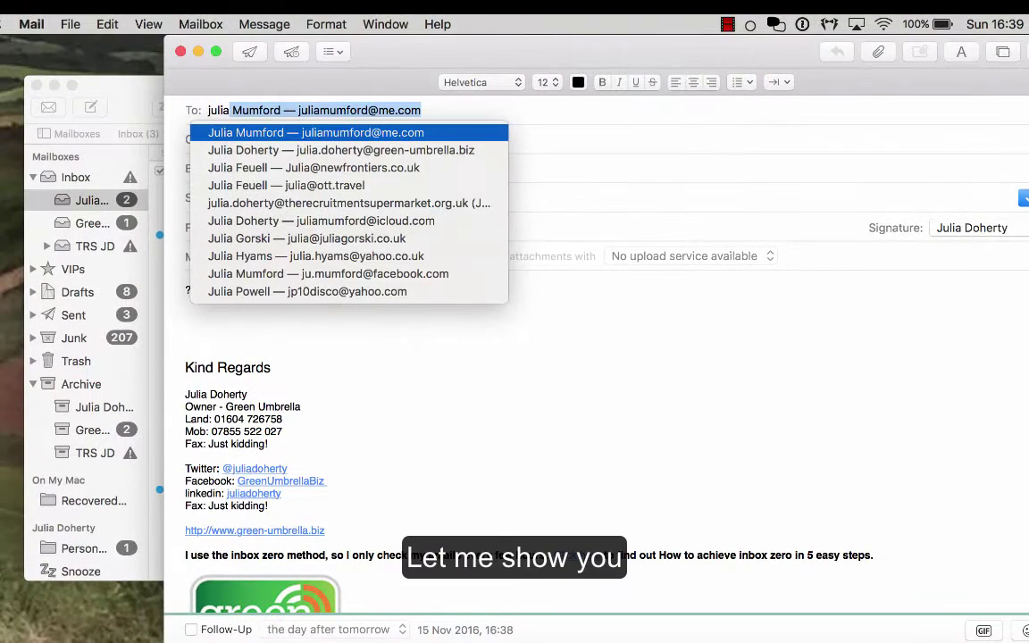
Add a suggested contact as a recipient and start a new line in the body
key(Down)
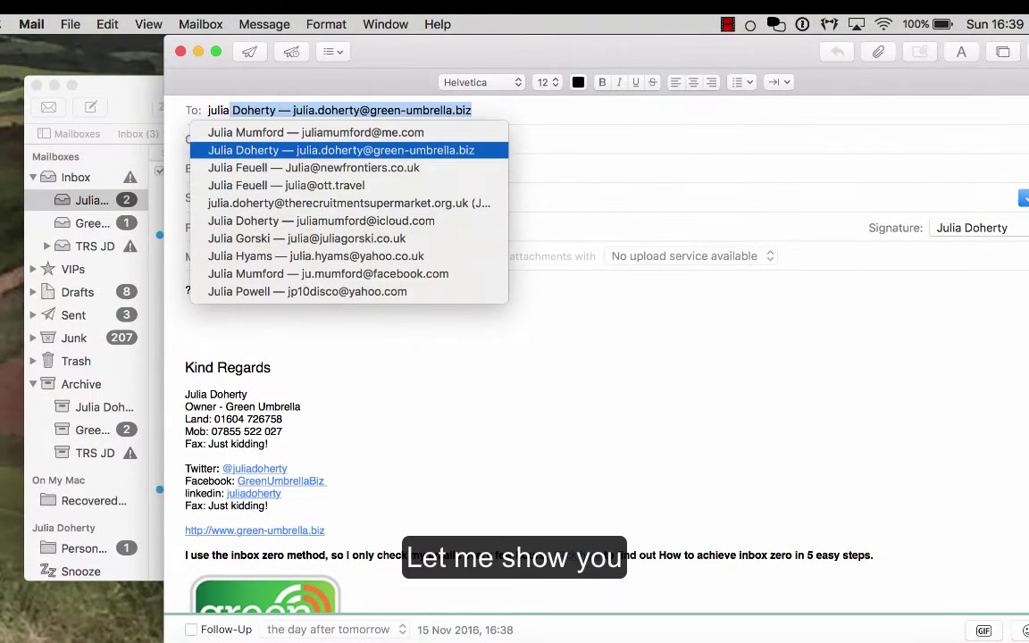
key(Return)
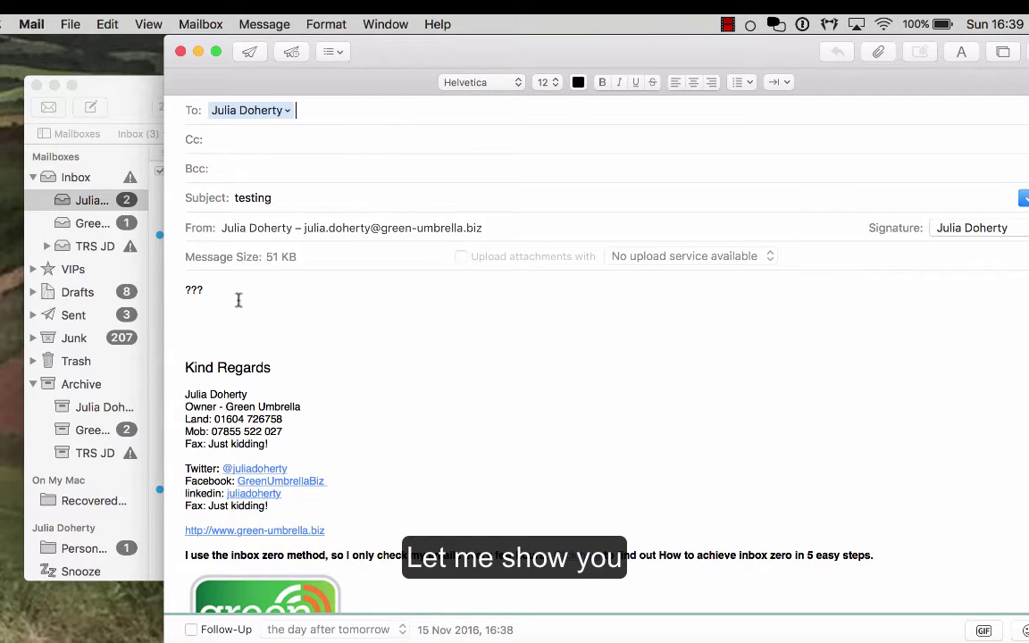
click(255, 317)
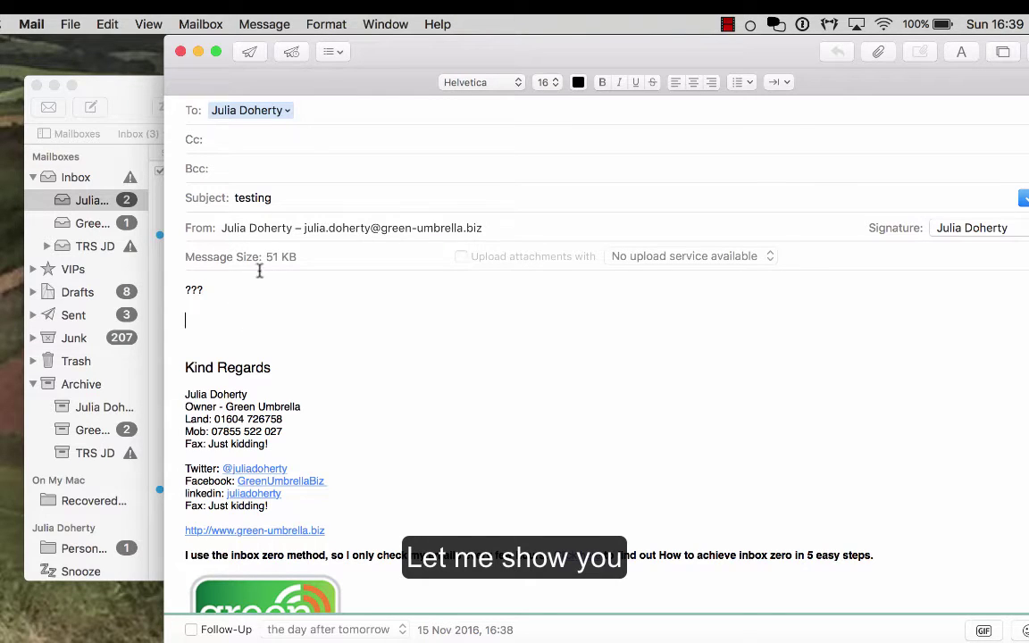
Send the testing message, undo the send, and close it to keep it as a draft
click(252, 53)
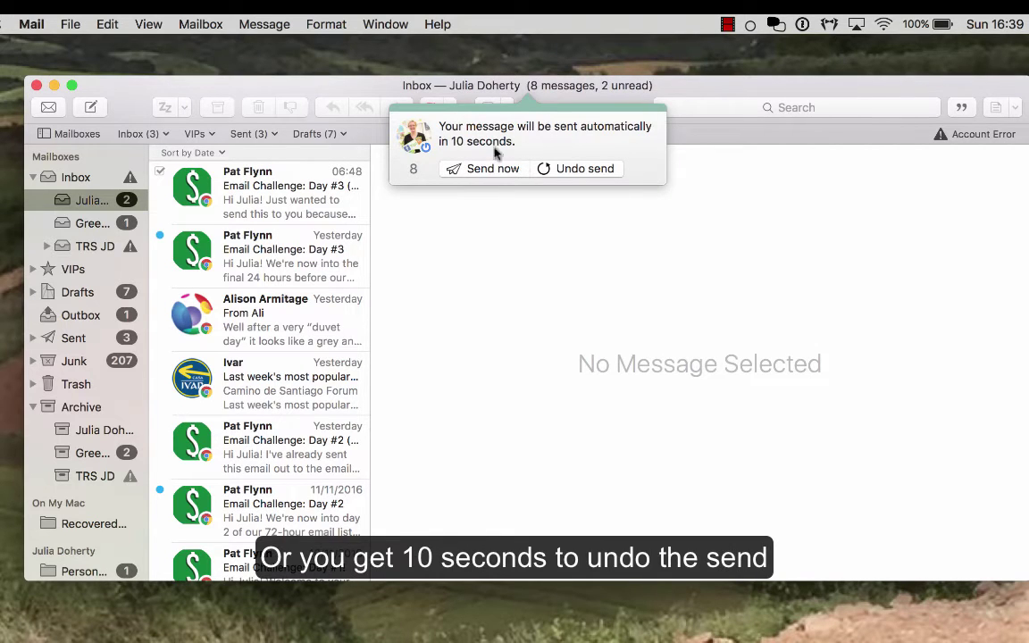
click(583, 168)
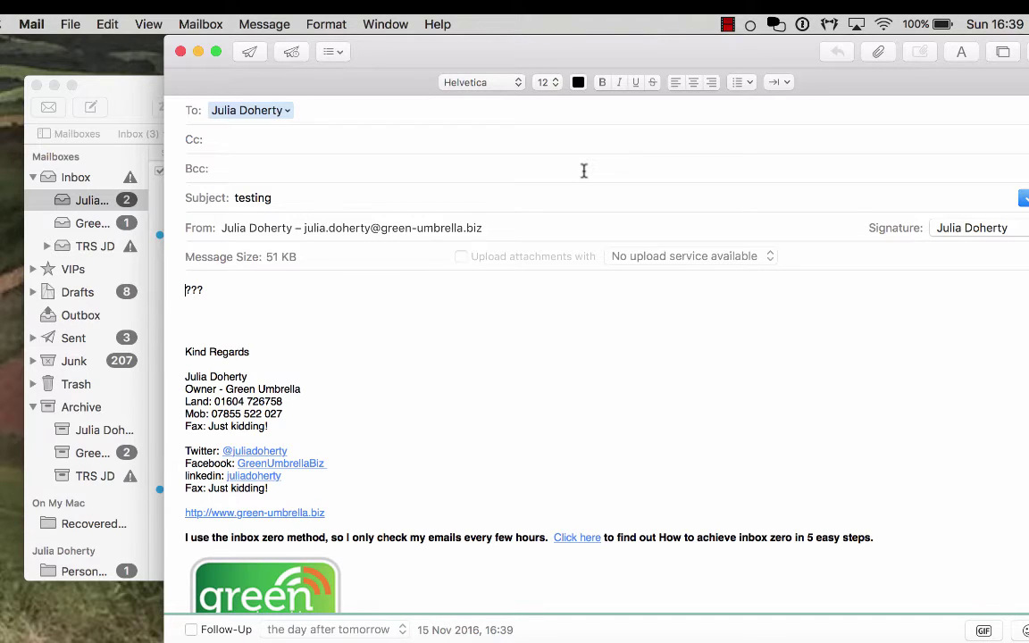
click(333, 51)
click(383, 55)
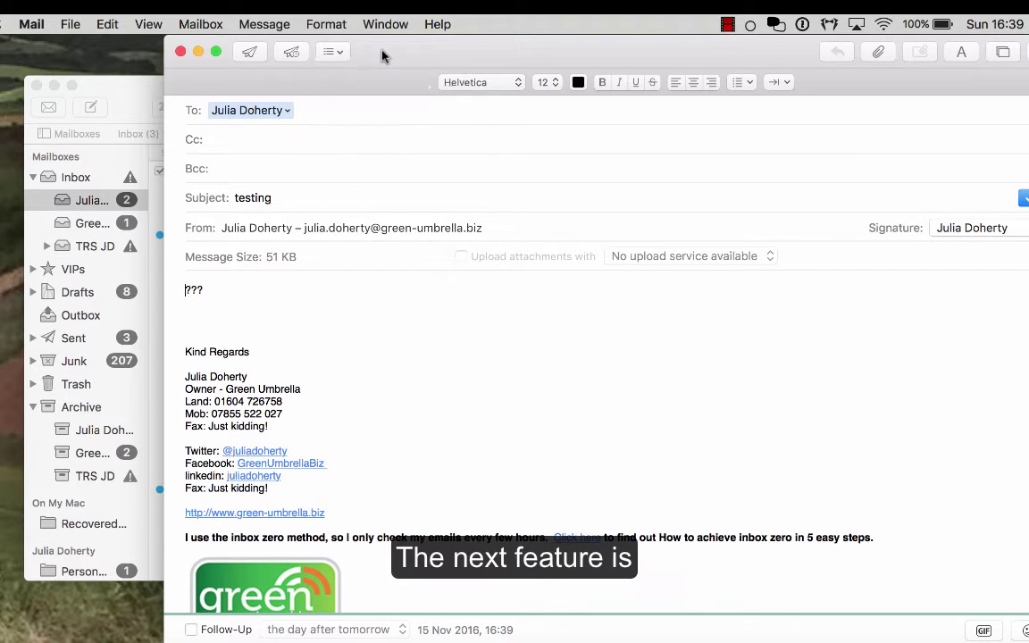
click(181, 52)
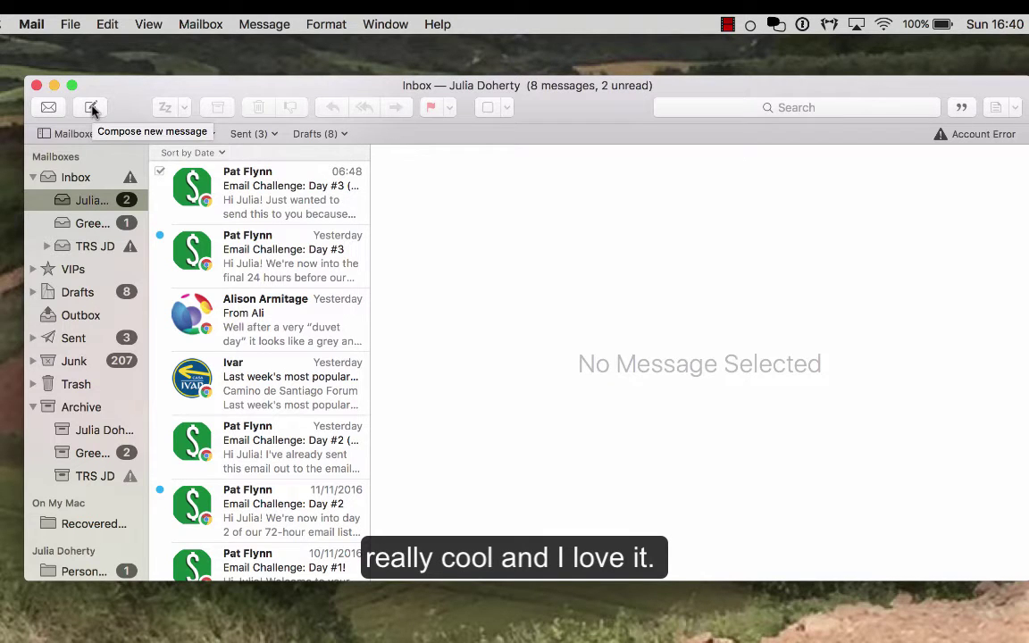
Start a new message to your own address and peek at the emoji picker
click(92, 108)
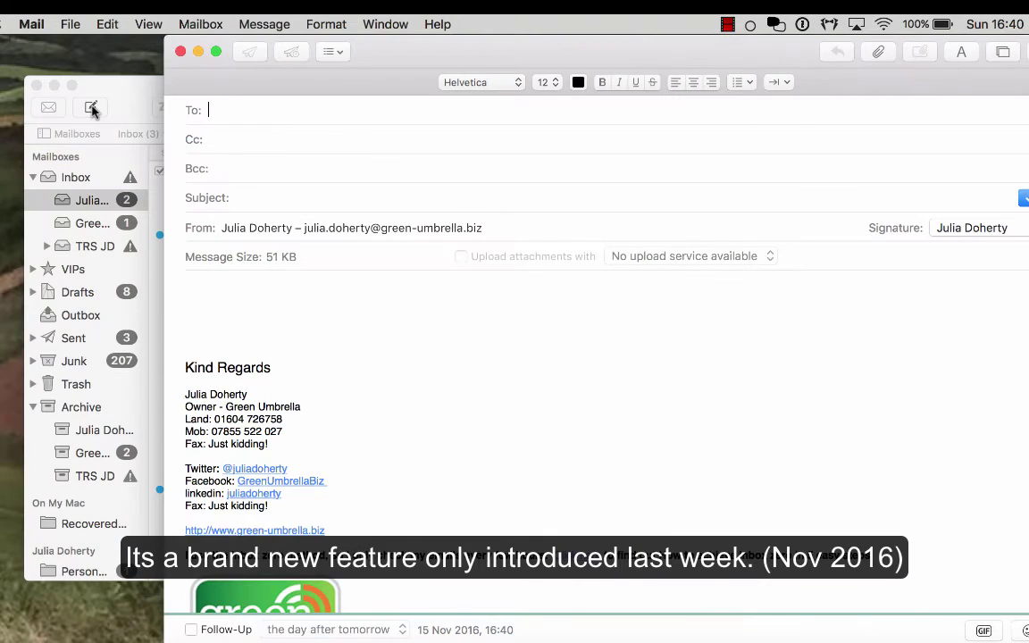
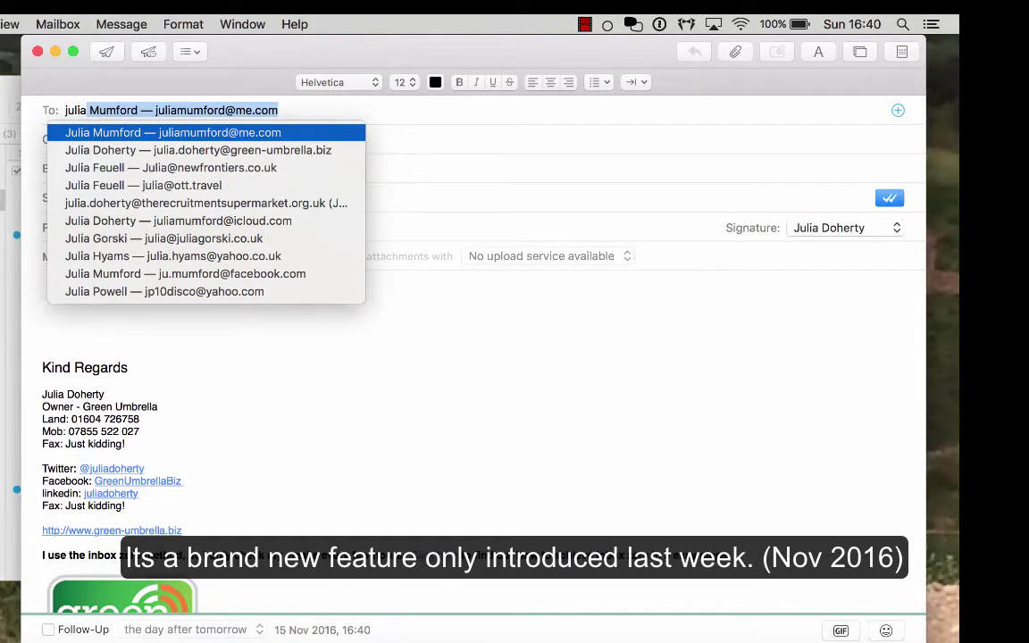
key(Down)
key(Return)
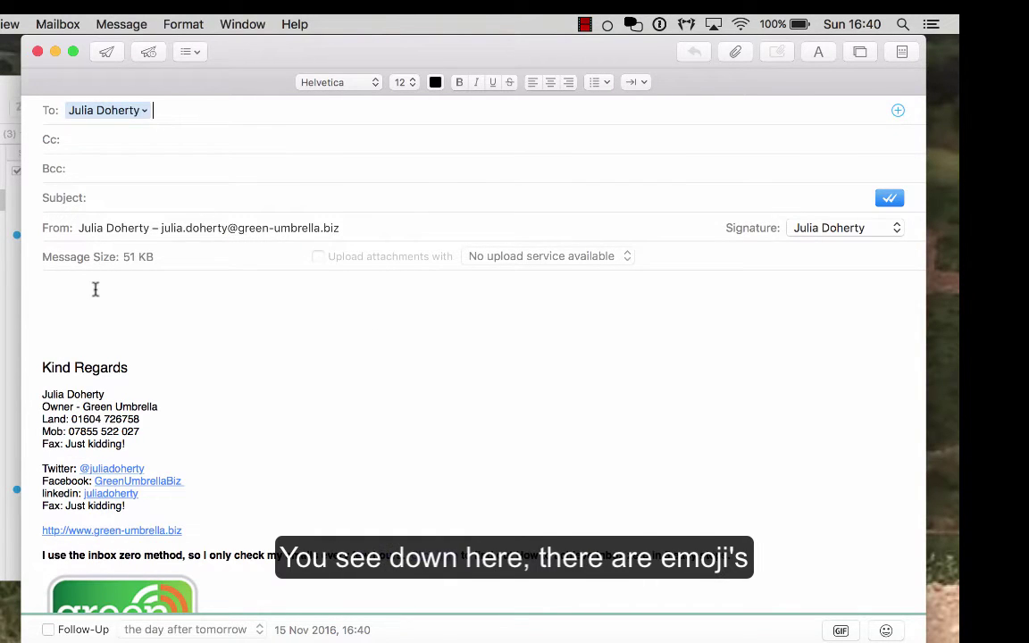
click(95, 290)
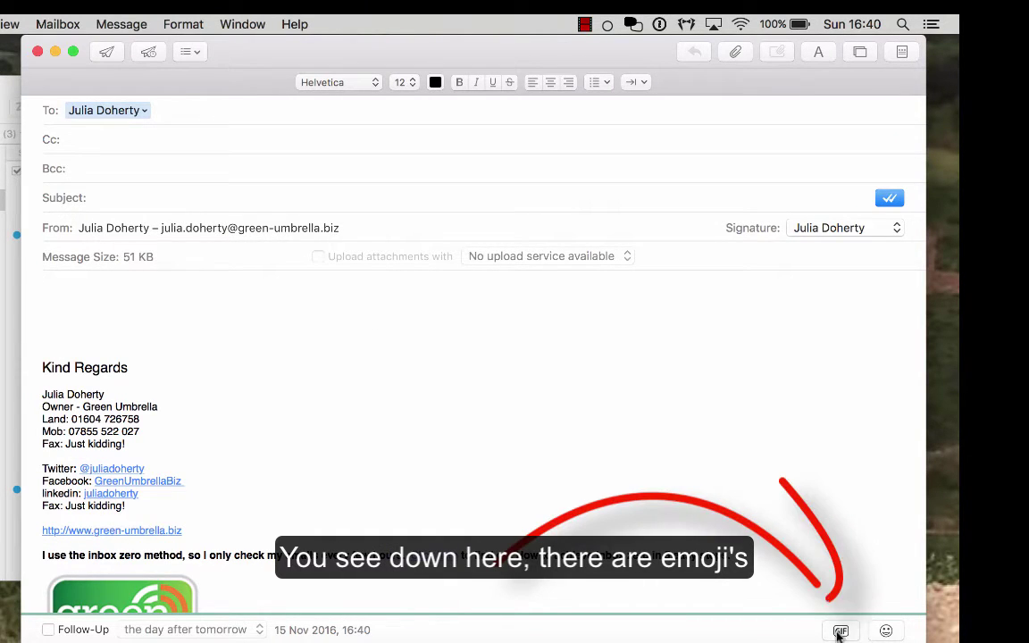
click(887, 631)
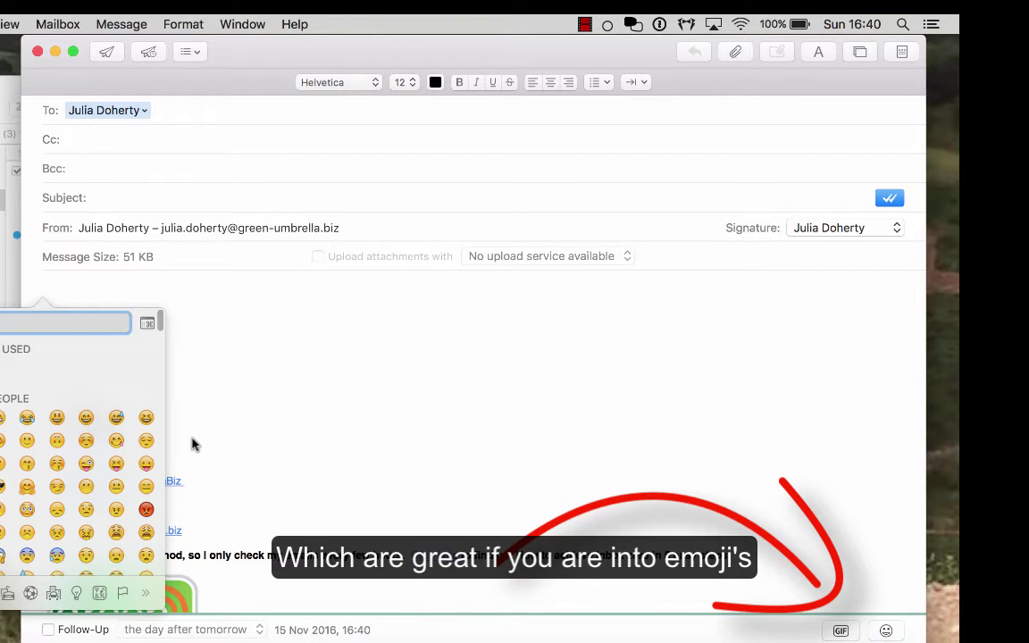
click(264, 381)
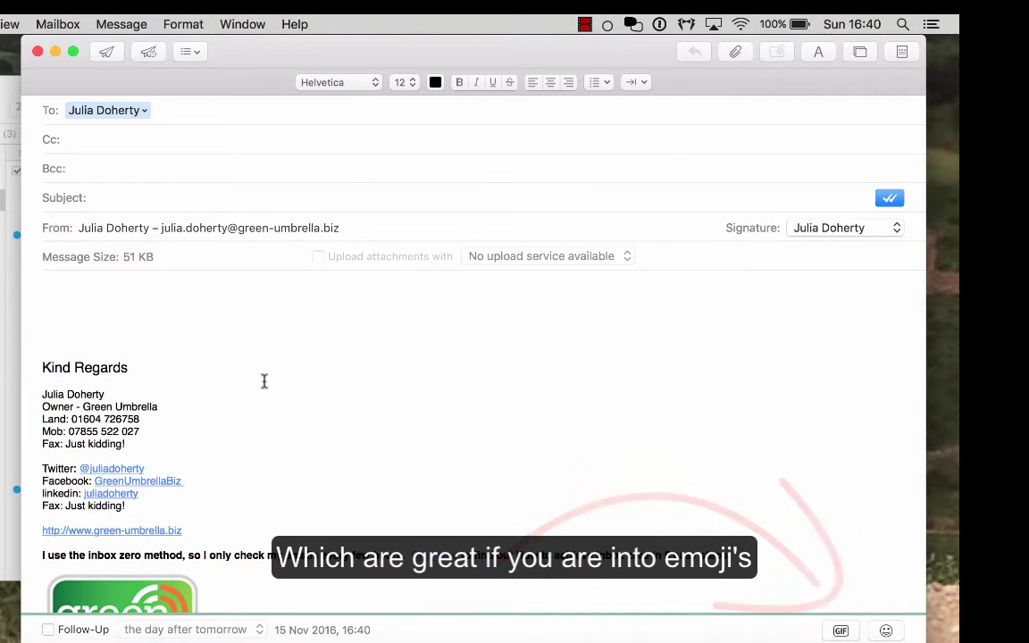
Search GIFs for 'friday' and insert the Kermit Friday GIF
click(840, 630)
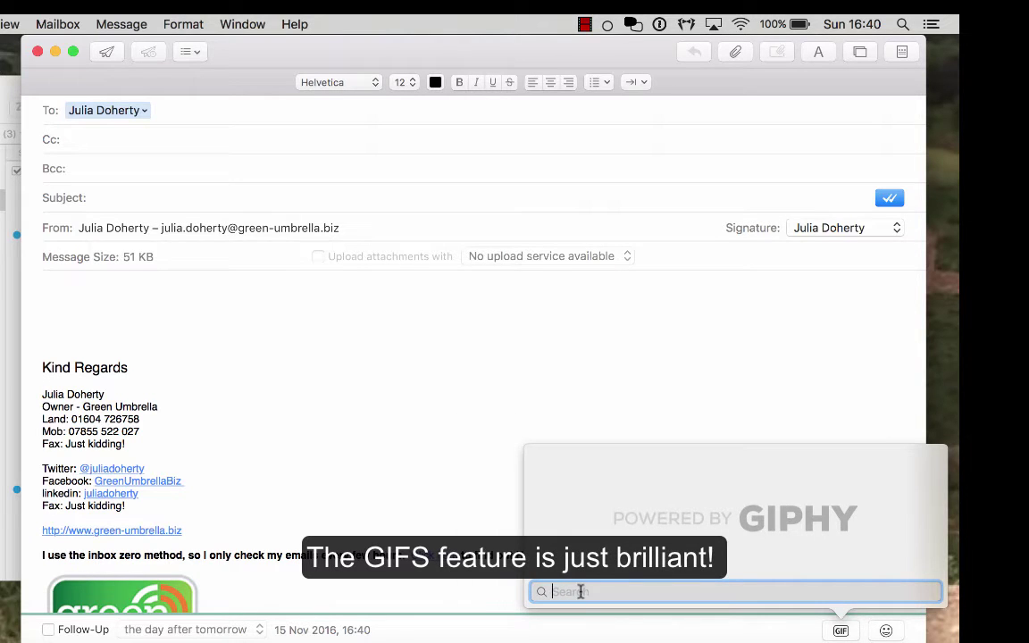
text(friday)
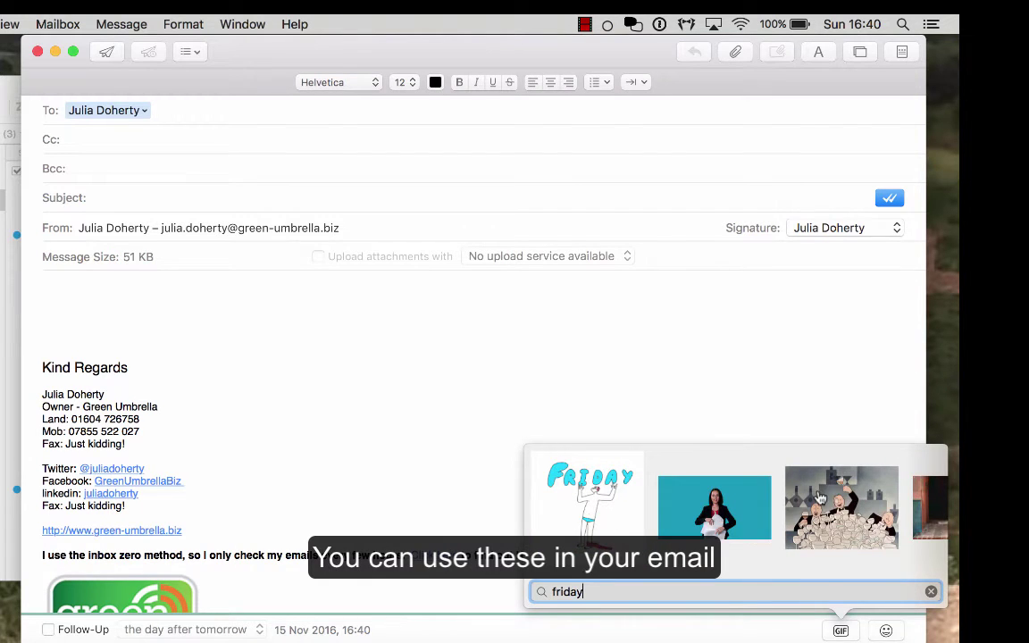
scroll(786, 505, right, 5)
scroll(820, 497, right, 10)
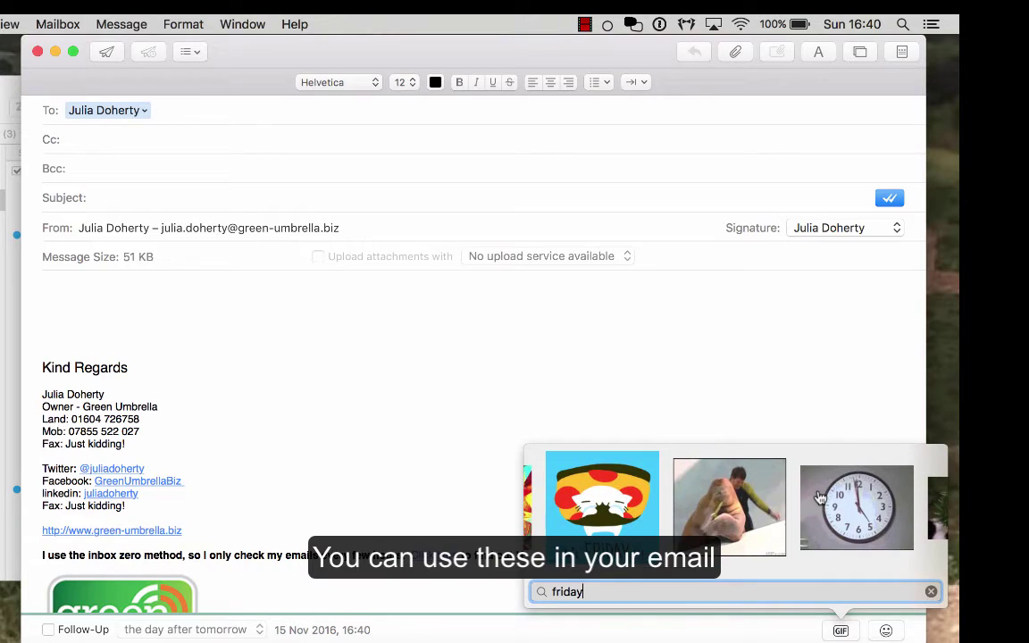
scroll(820, 498, right, 2)
scroll(821, 498, left, 3)
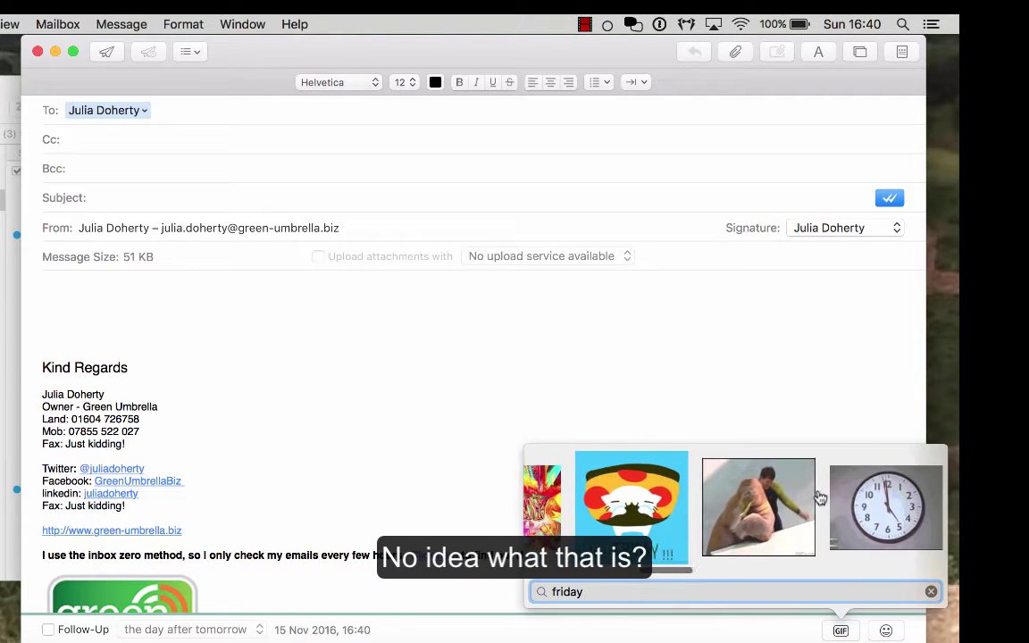
scroll(820, 497, right, 8)
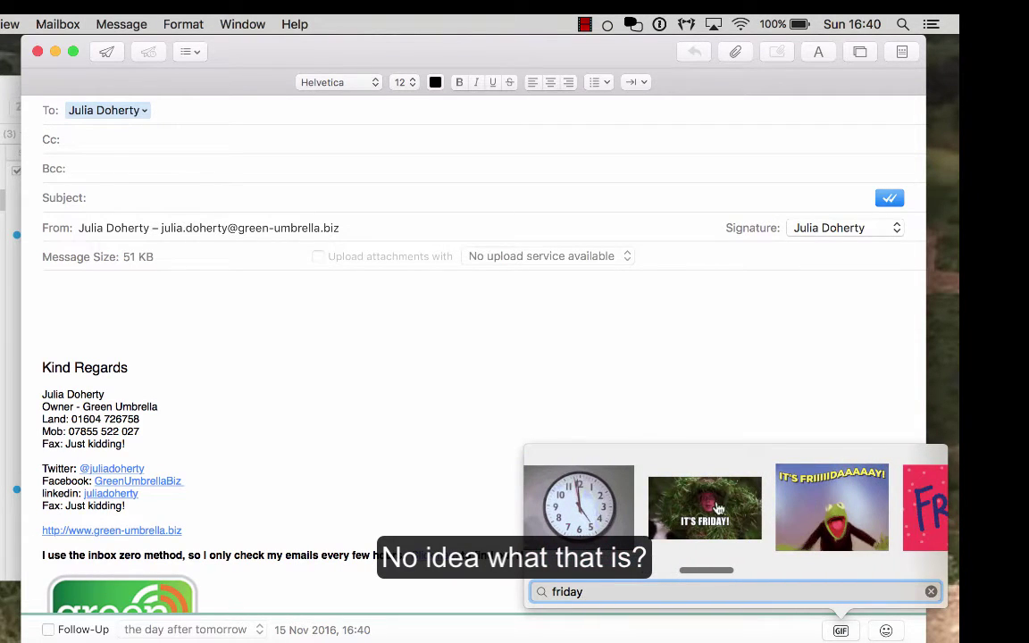
click(832, 506)
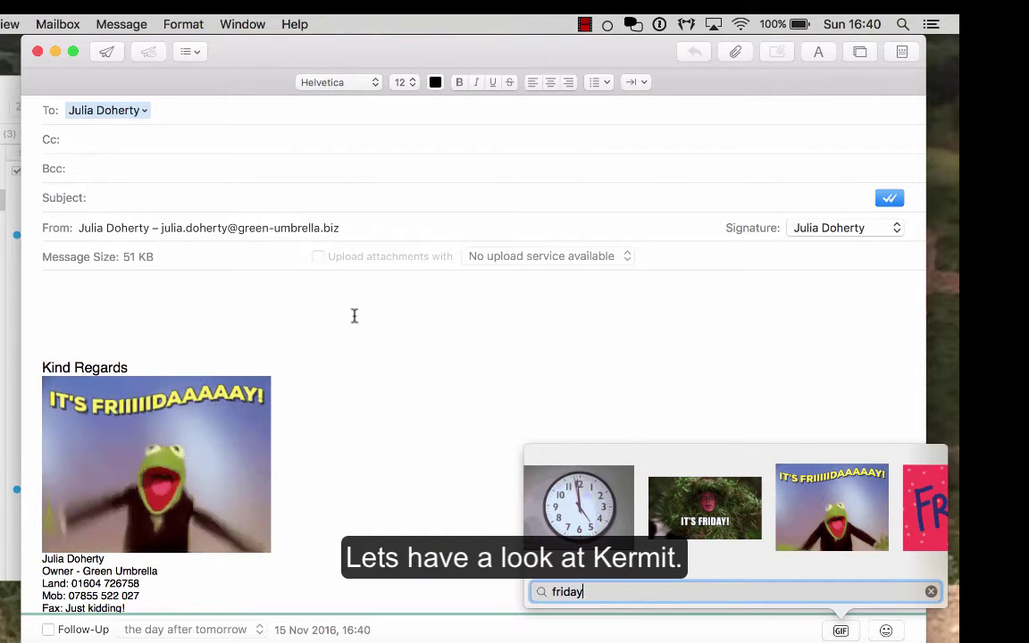
Search GIFs for 'giraffe' and insert a giraffe GIF beside the Kermit one
scroll(366, 315, down, 3)
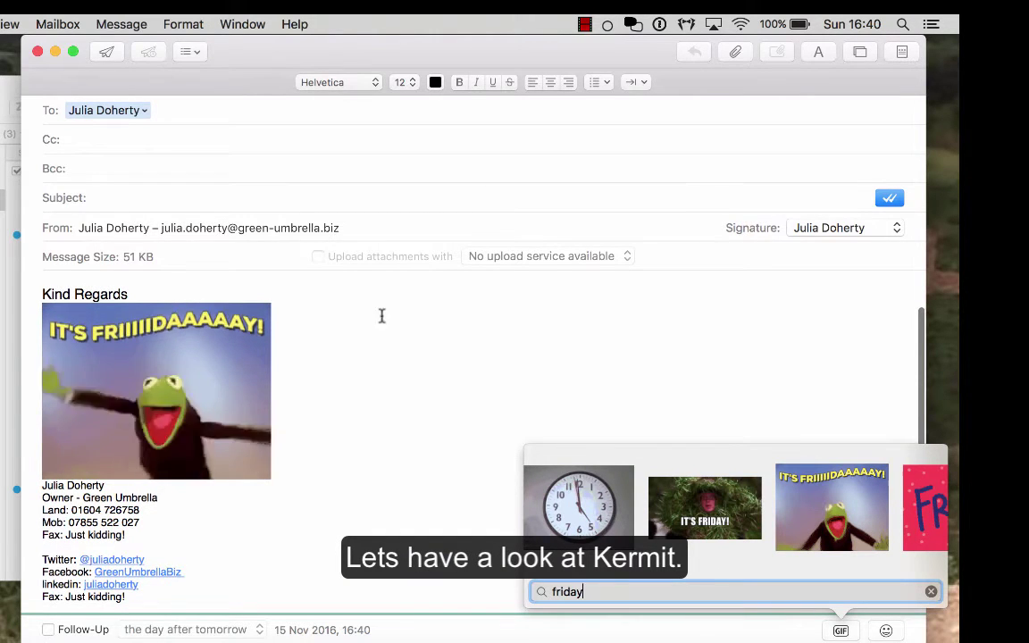
drag(592, 592, 506, 590)
text(gi)
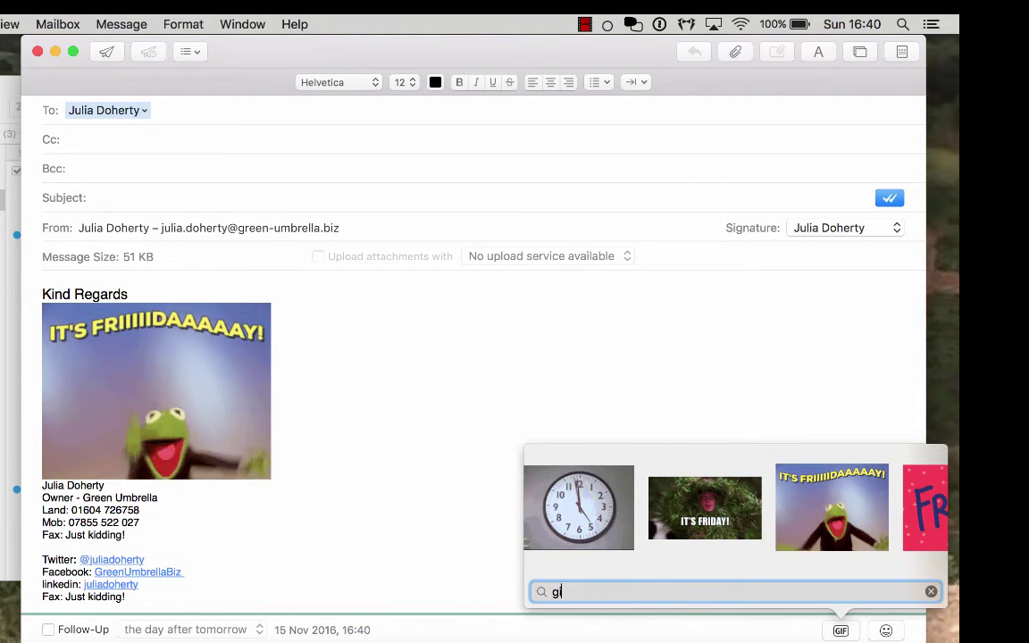
text(raffe)
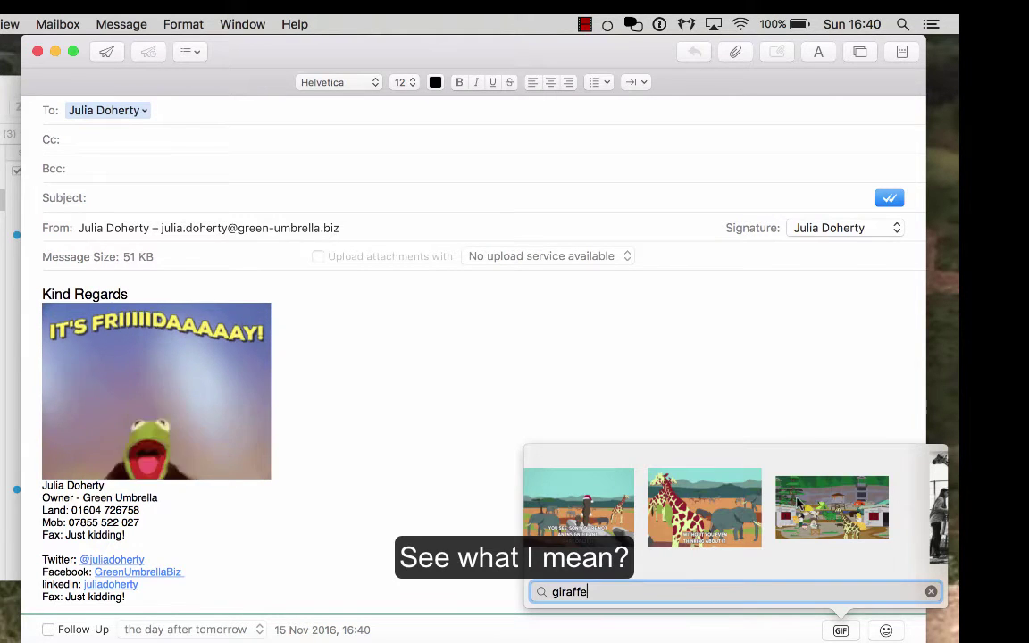
scroll(797, 505, right, 10)
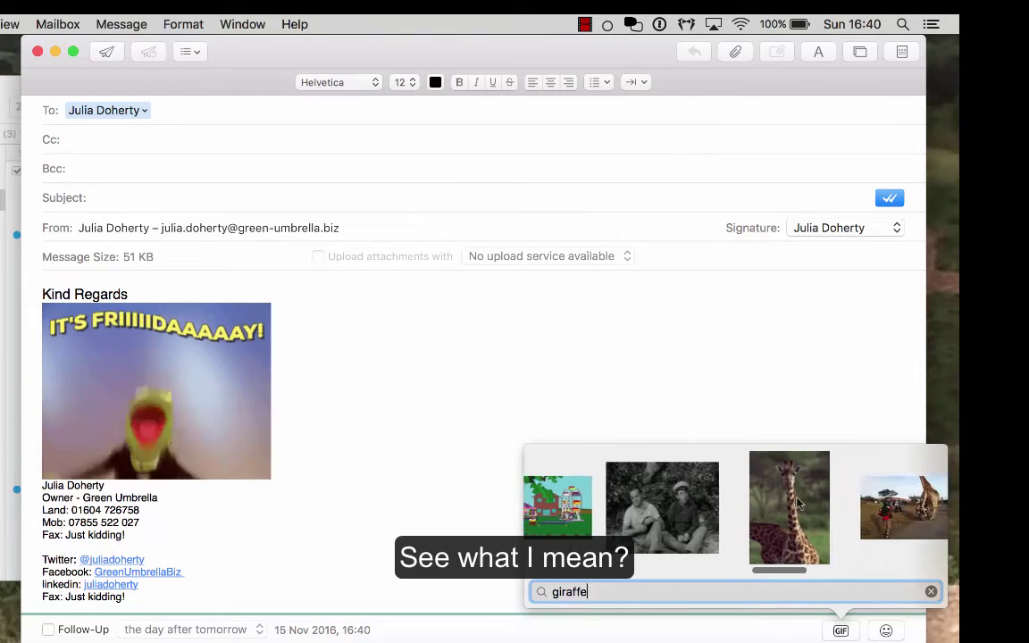
scroll(798, 505, right, 3)
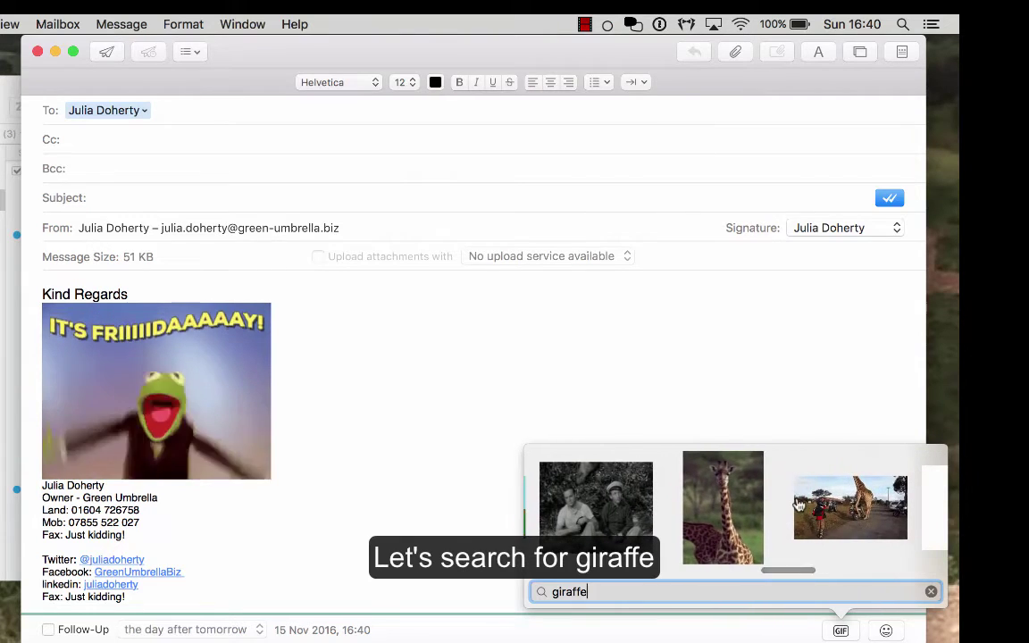
click(715, 496)
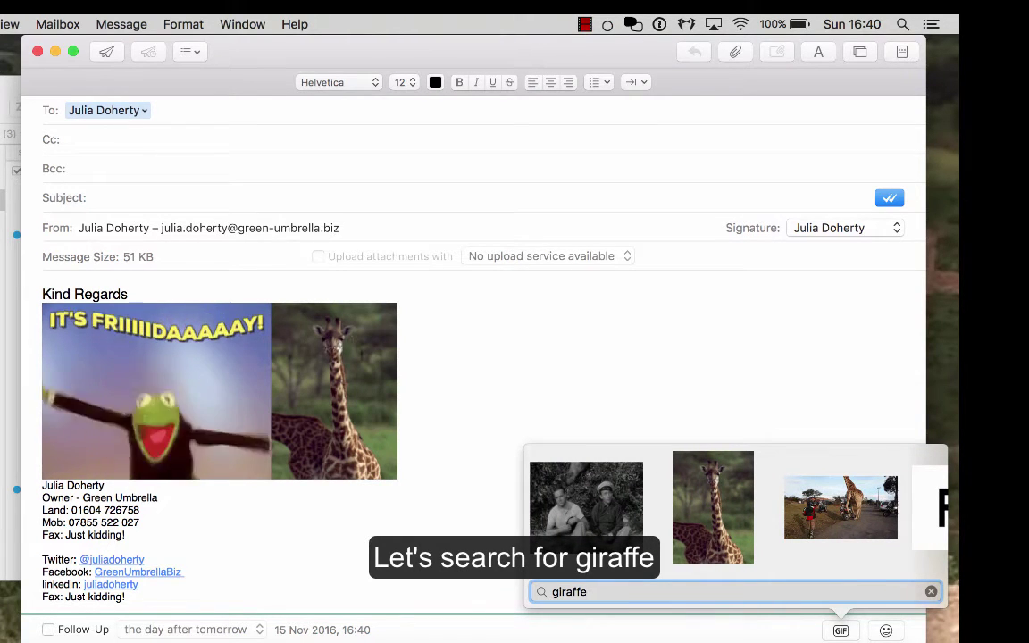
Delete both inserted GIFs so only the signature remains
click(479, 406)
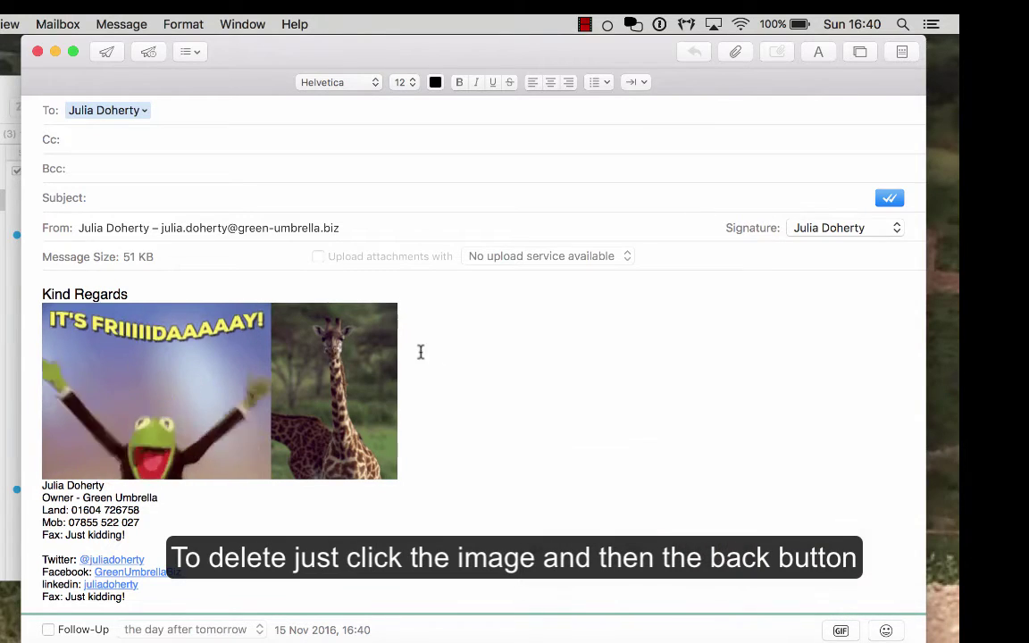
key(BackSpace)
key(BackSpace)
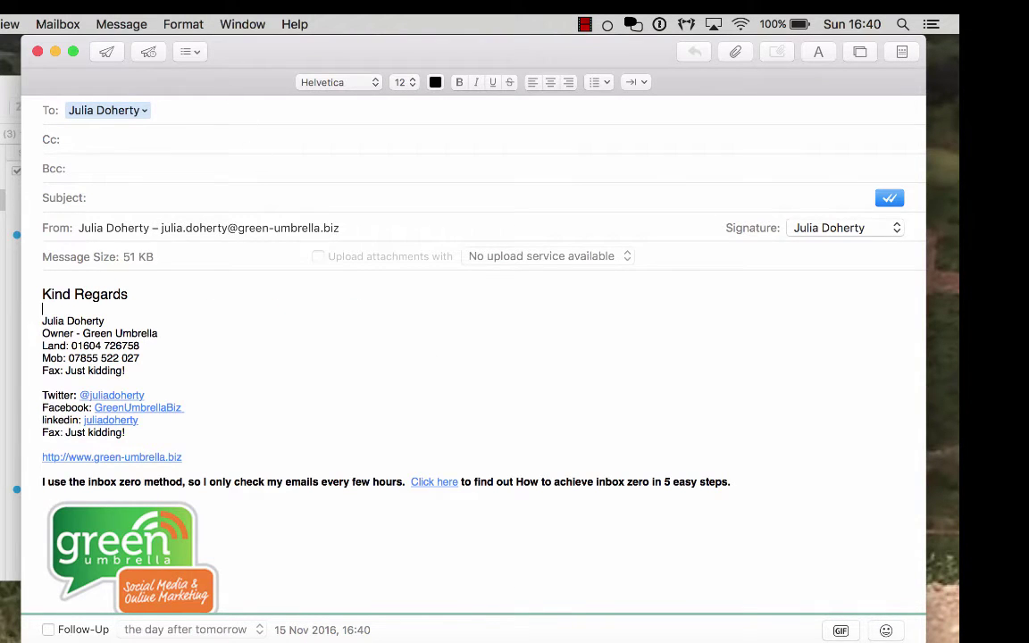
click(841, 631)
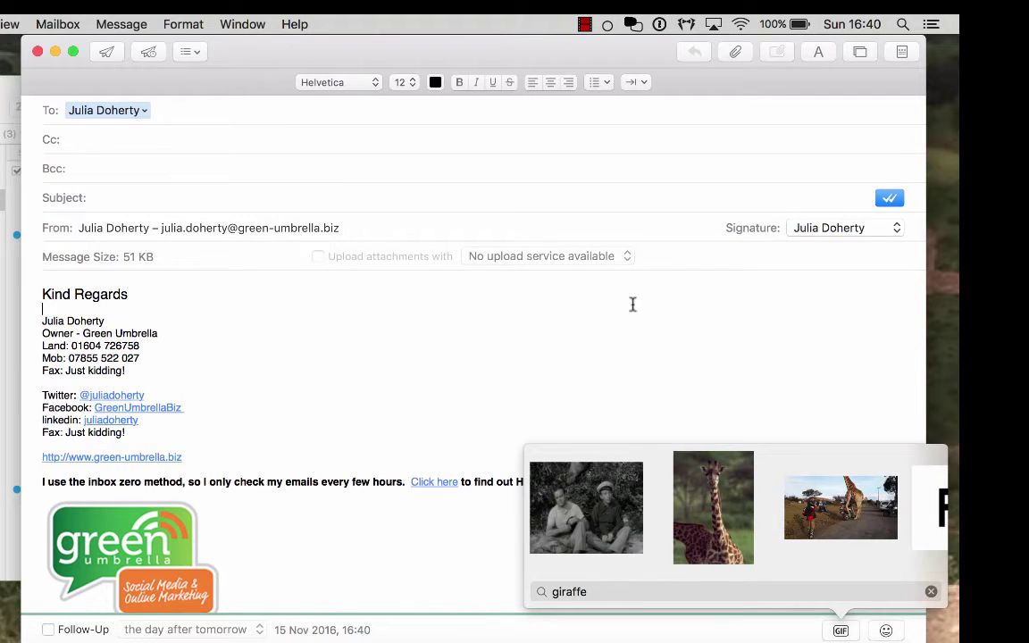
click(646, 364)
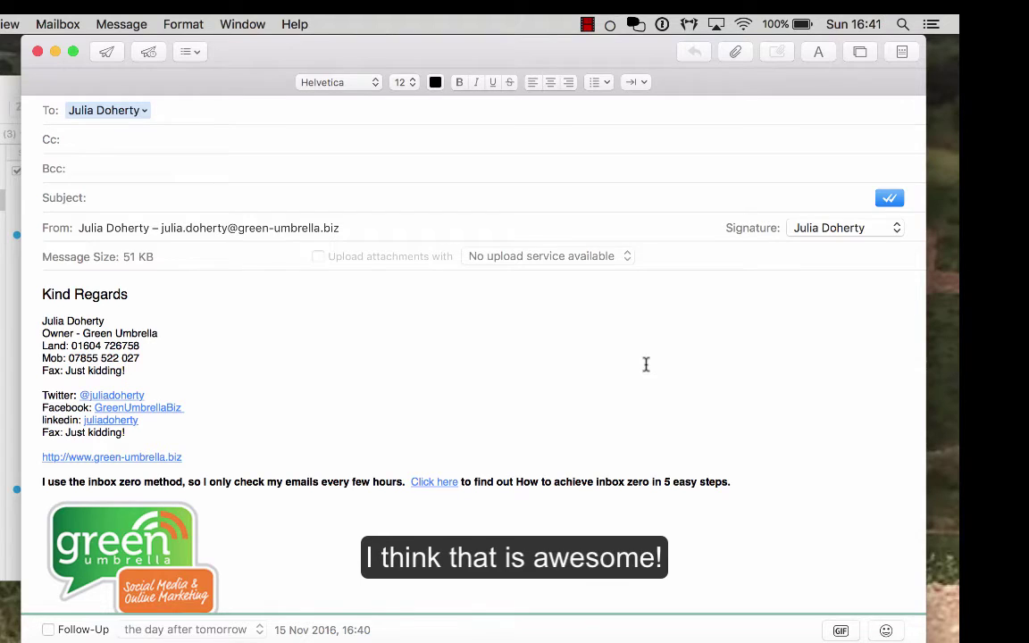
Open Mail Preferences on the MailButler Signatures page
click(689, 25)
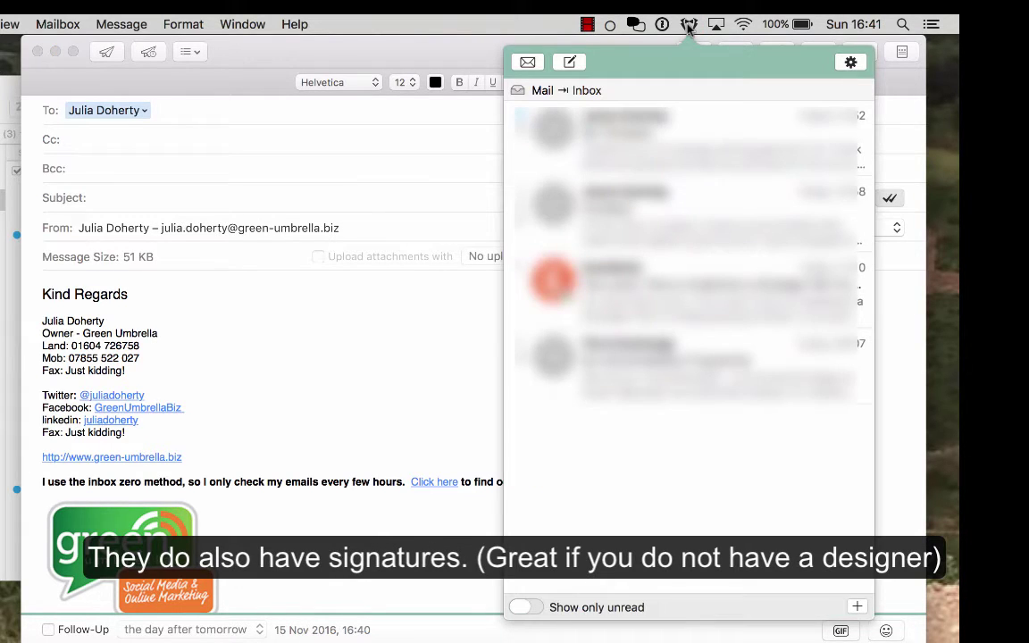
click(459, 361)
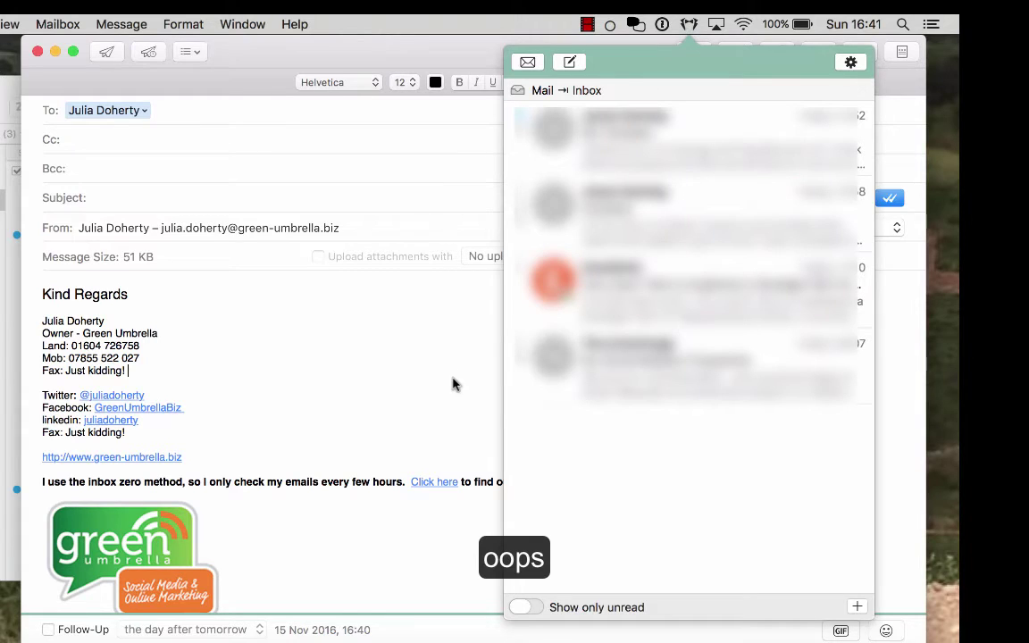
click(689, 25)
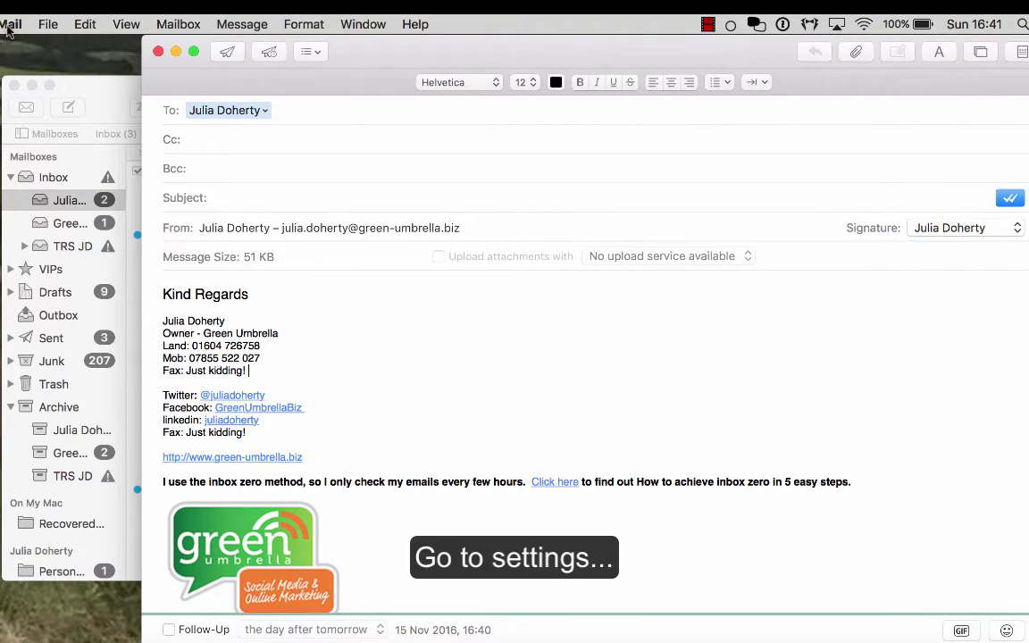
click(8, 26)
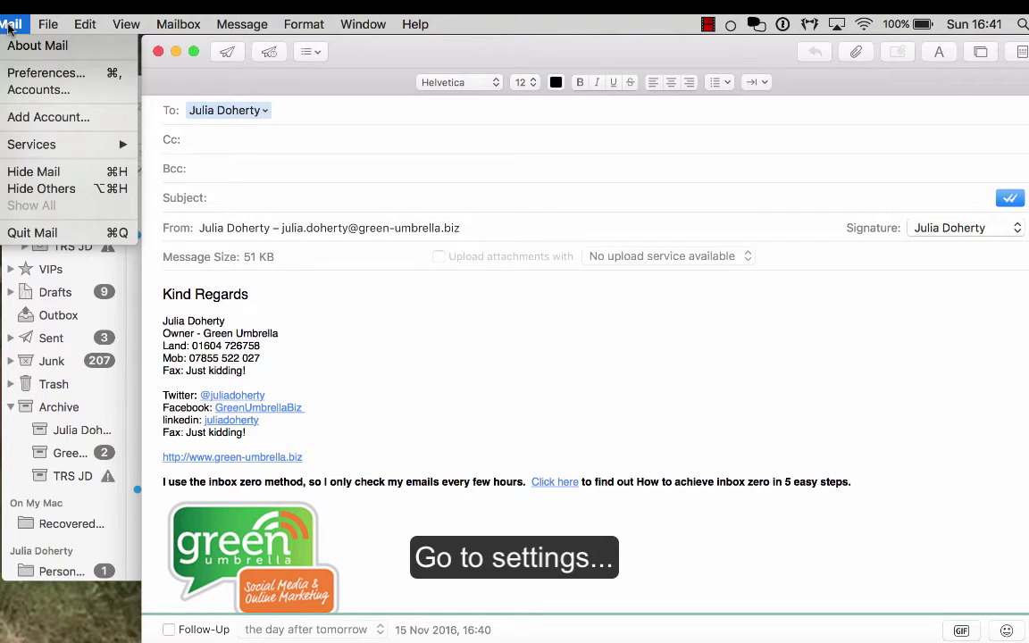
click(32, 72)
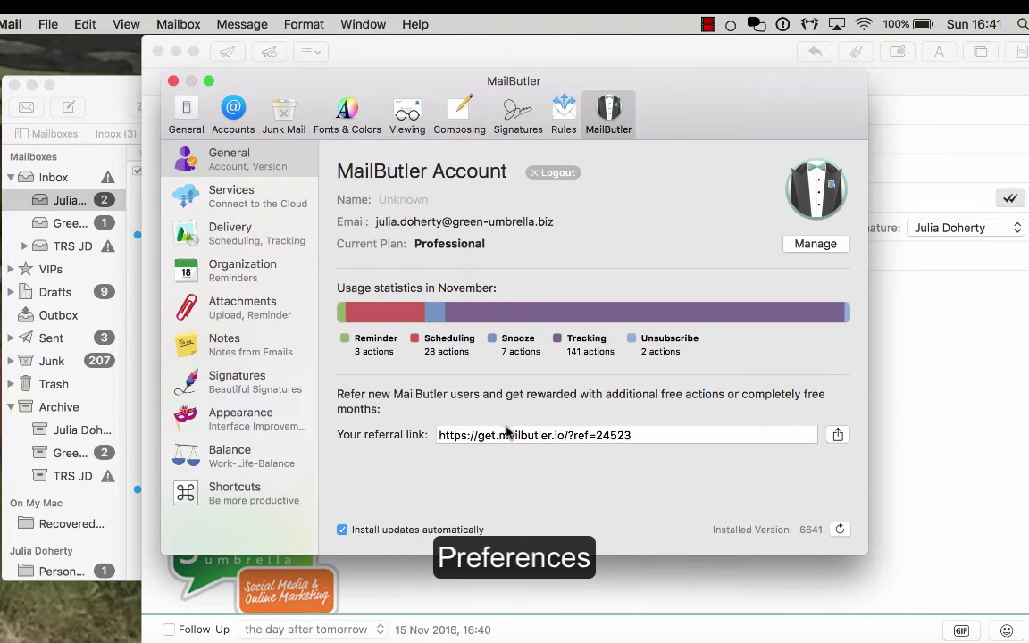
click(239, 383)
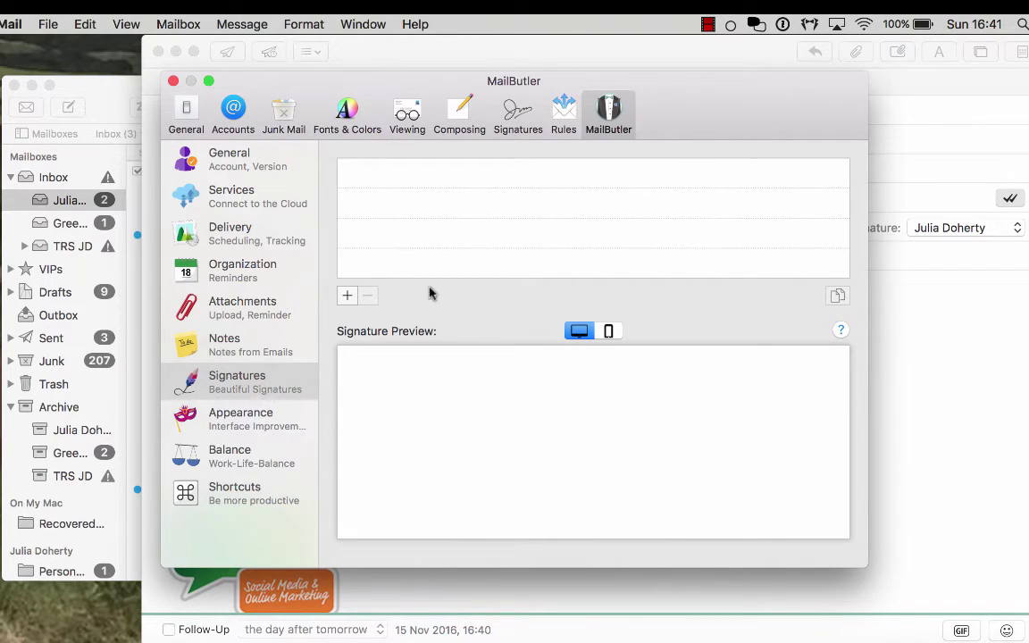
Add a new Mailbutler signature and browse templates like The Surgeon and Bartender without choosing one
click(515, 116)
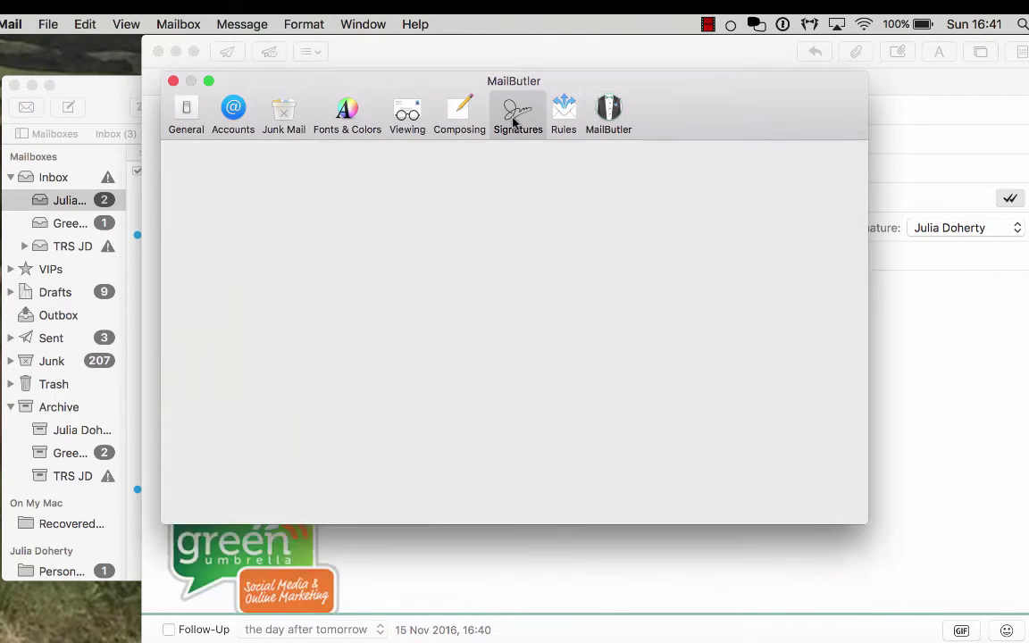
click(607, 114)
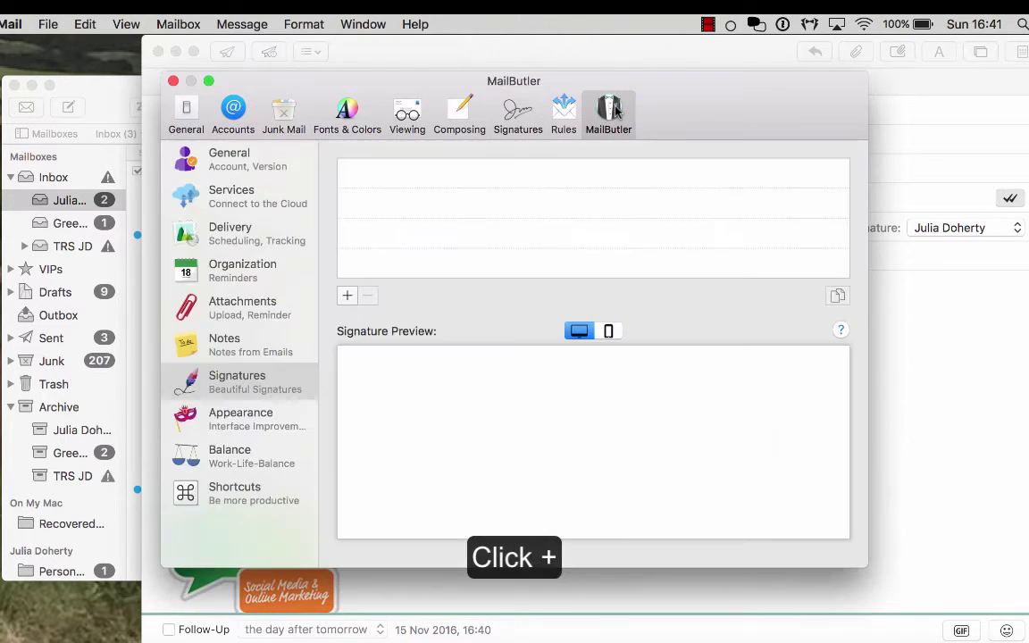
click(347, 295)
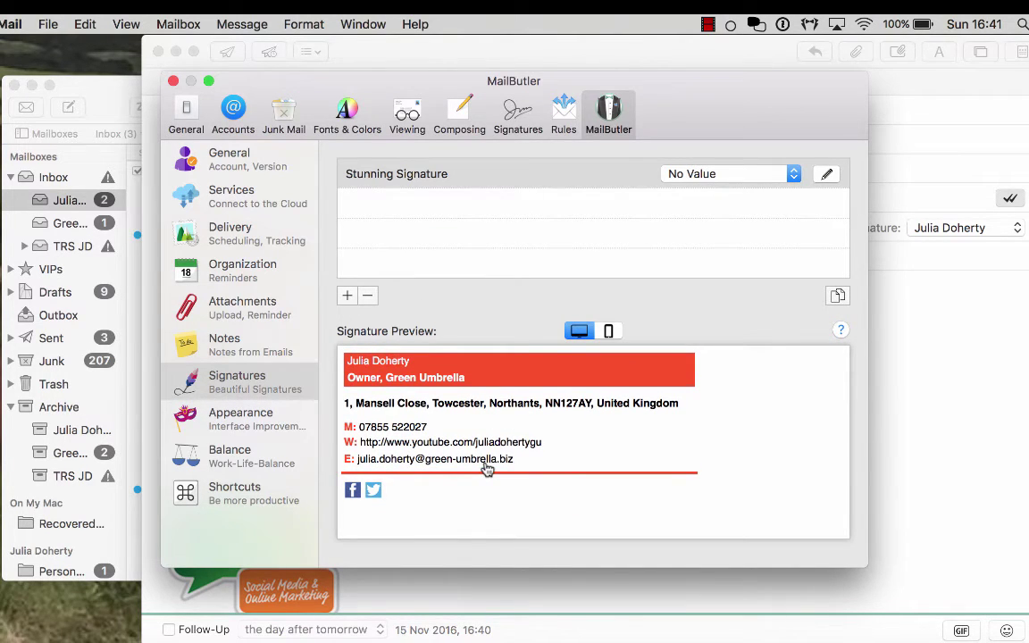
click(793, 174)
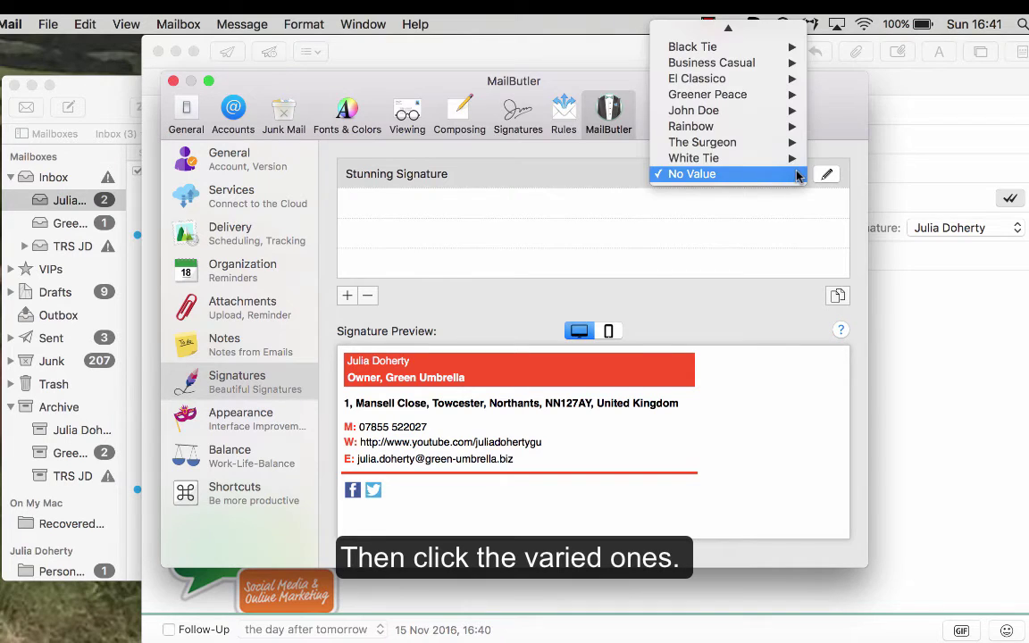
mouse_move(741, 145)
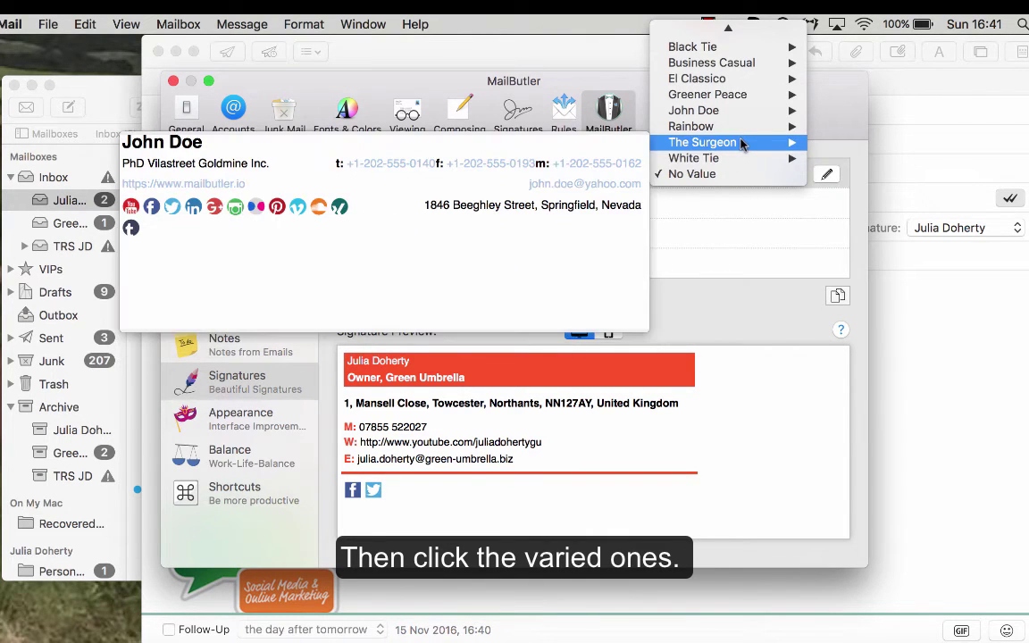
mouse_move(724, 126)
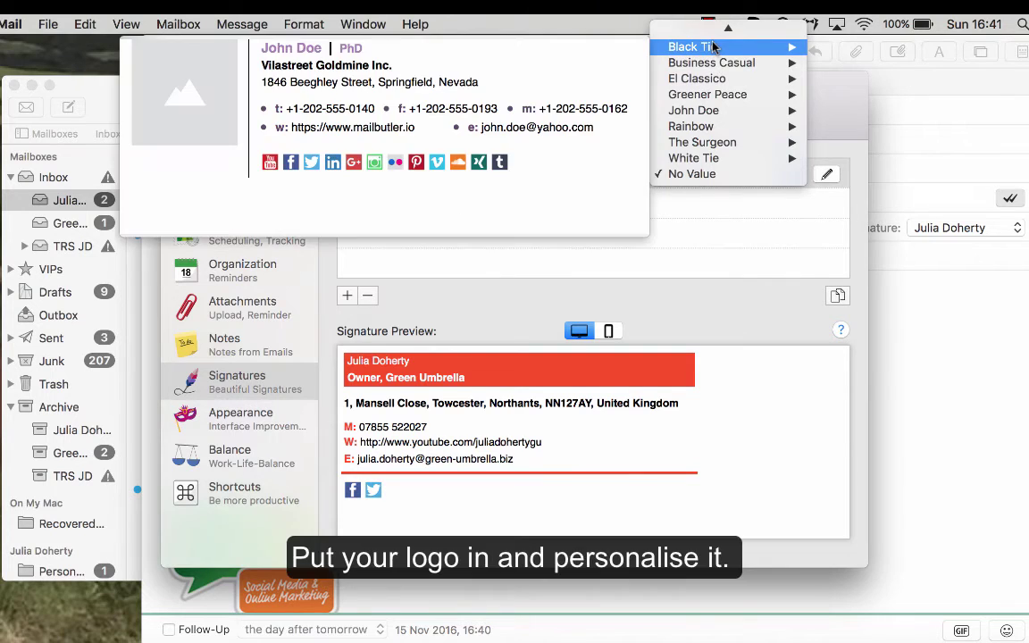
mouse_move(730, 34)
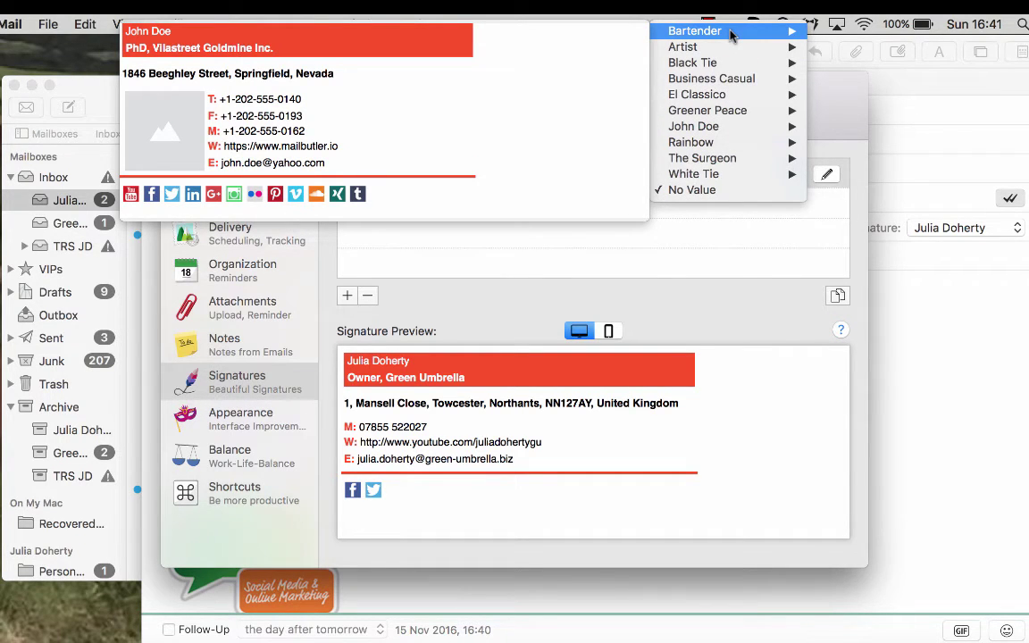
click(511, 318)
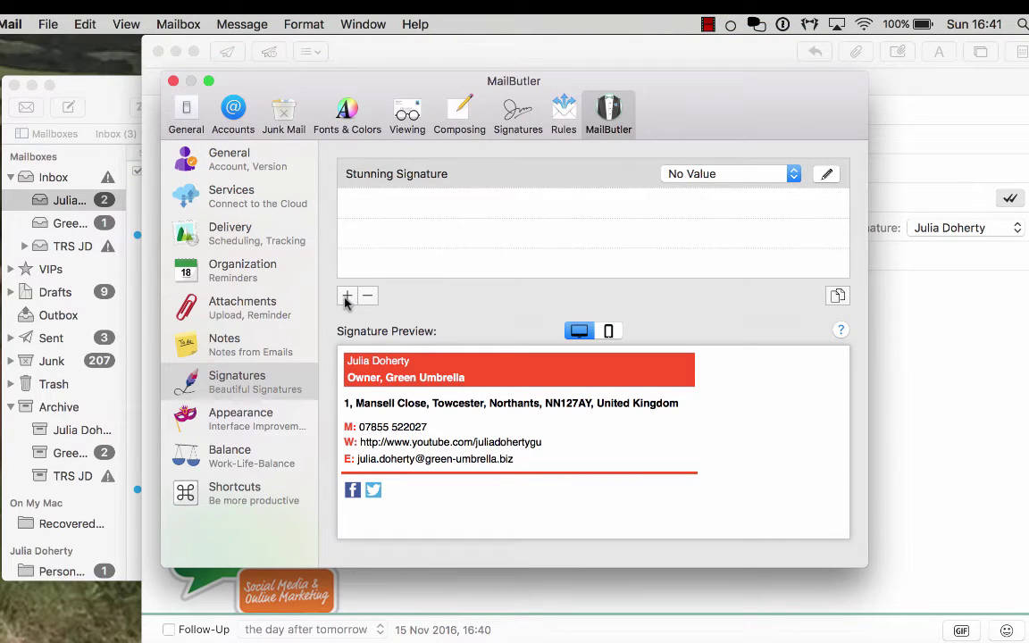
Close Preferences, discard the unsent message without saving, and select the Email Challenge: Day #3 message
click(257, 349)
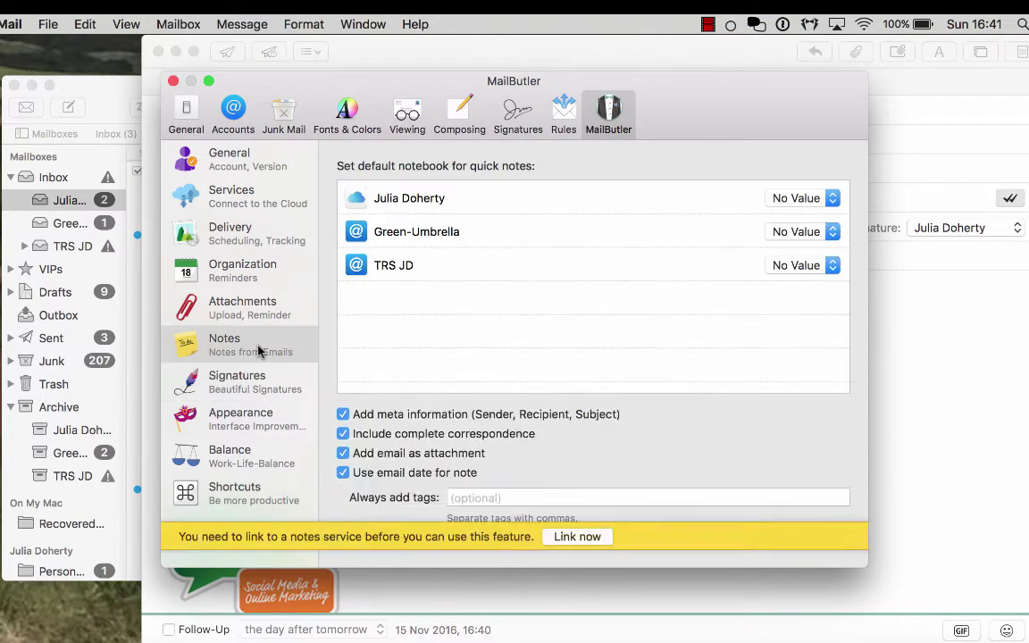
click(173, 81)
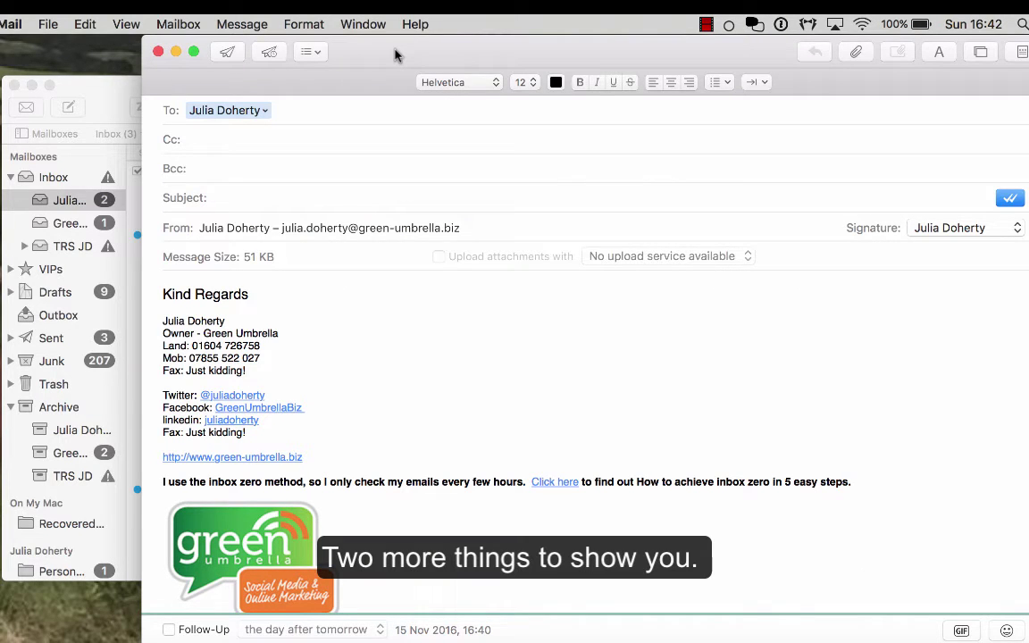
click(158, 52)
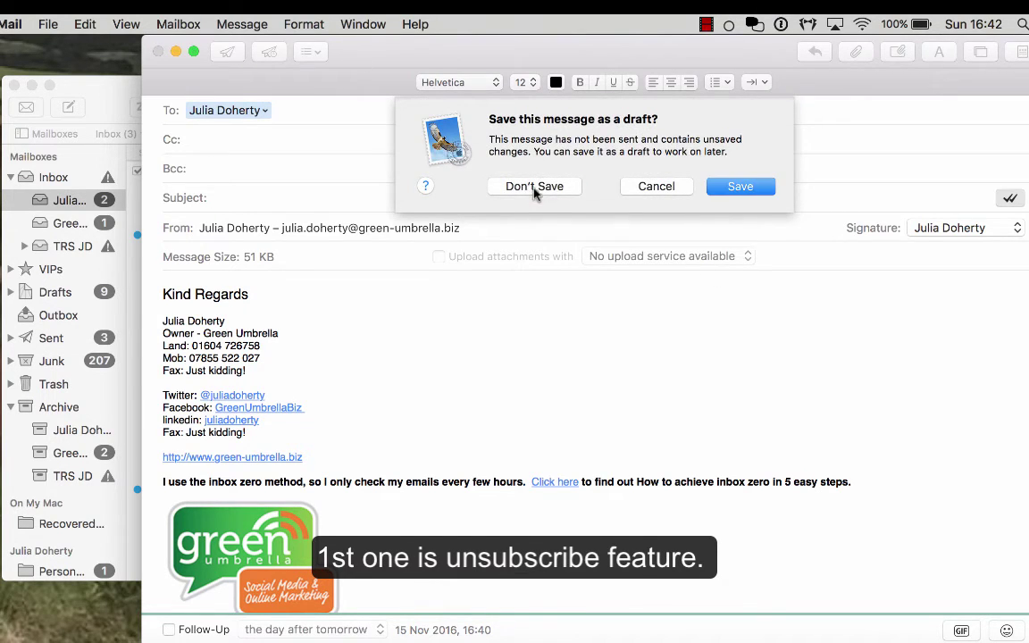
click(534, 185)
click(258, 254)
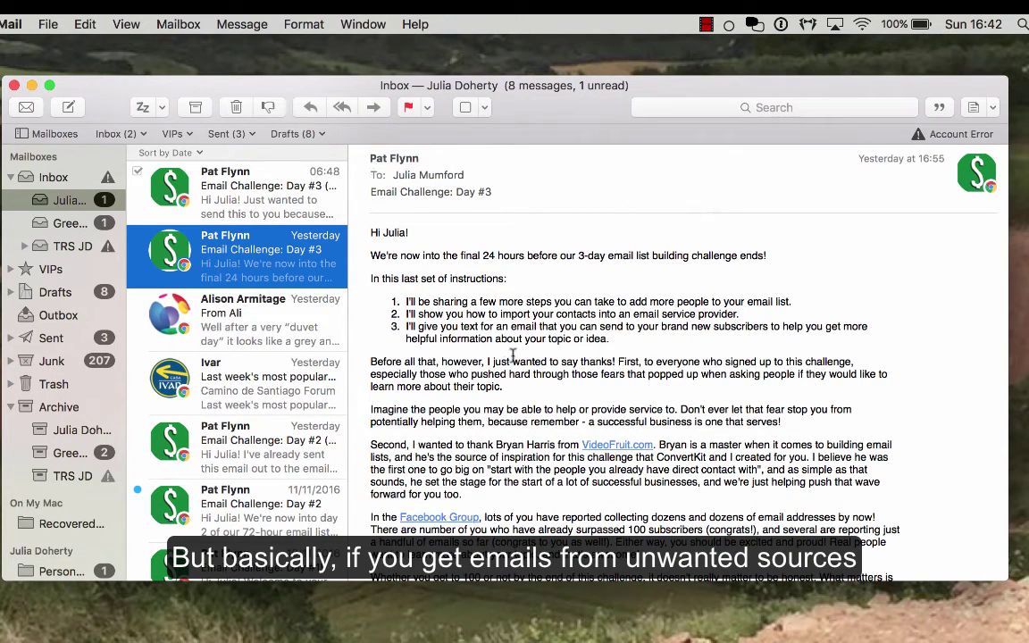
Scroll up and down through the Email Challenge: Day #3 message body to read it
scroll(513, 355, down, 15)
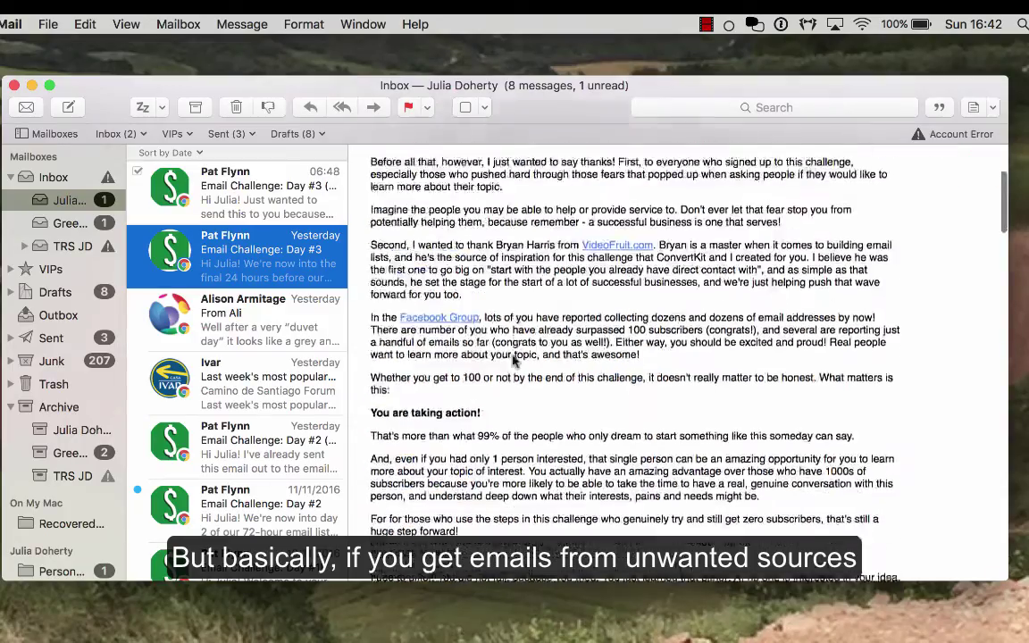
scroll(513, 355, down, 10)
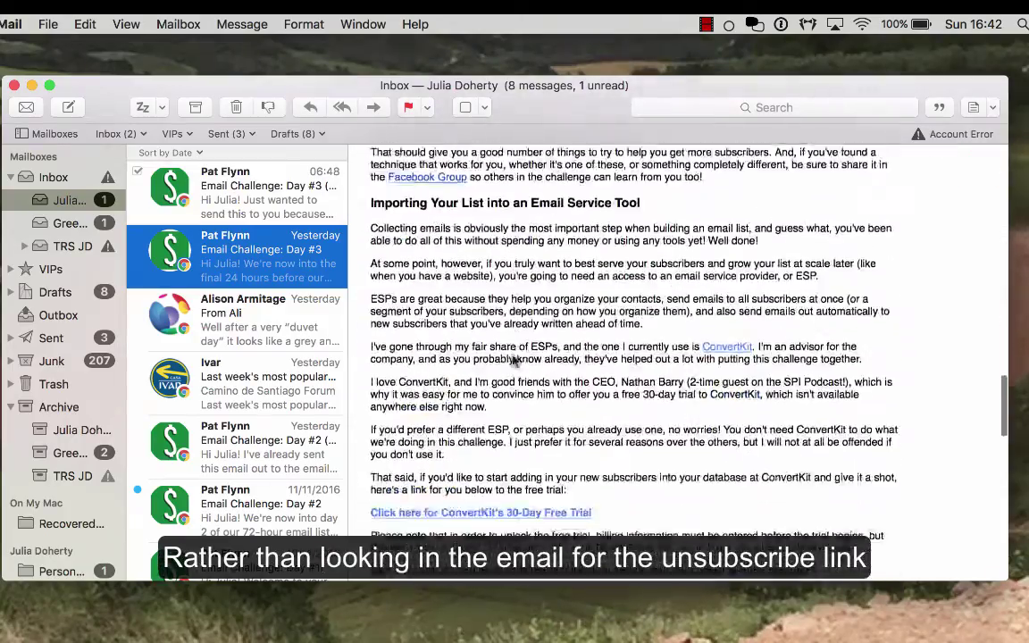
scroll(496, 375, up, 20)
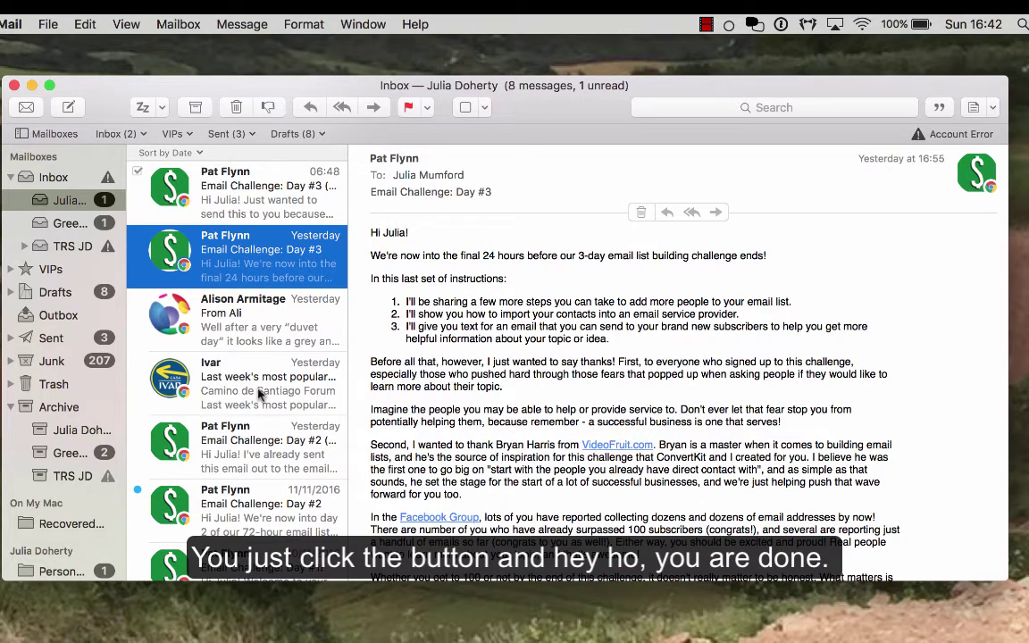
scroll(202, 424, down, 3)
scroll(202, 424, up, 3)
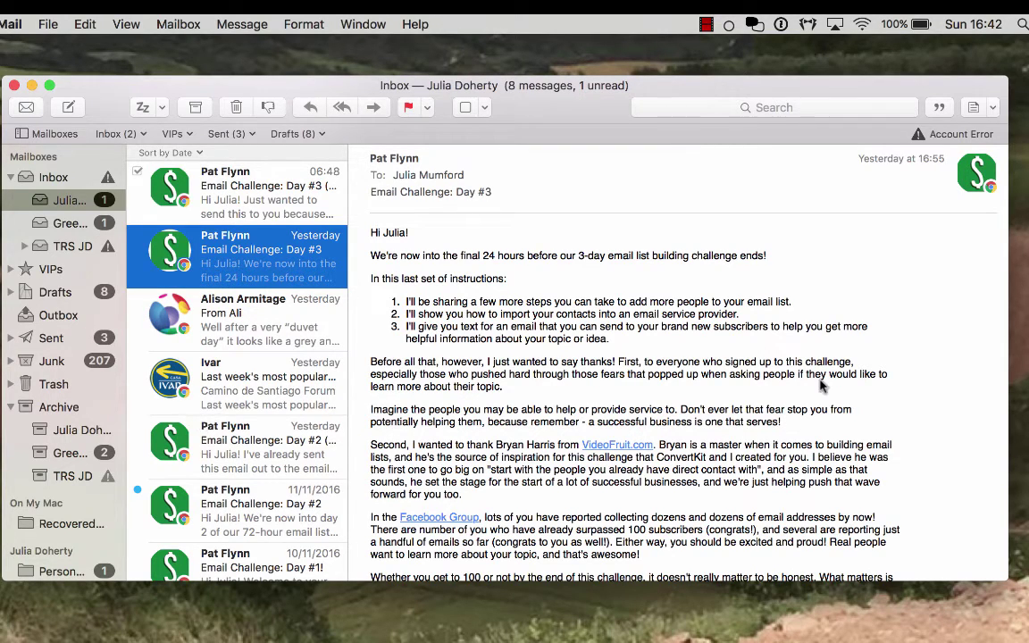
mouse_move(817, 161)
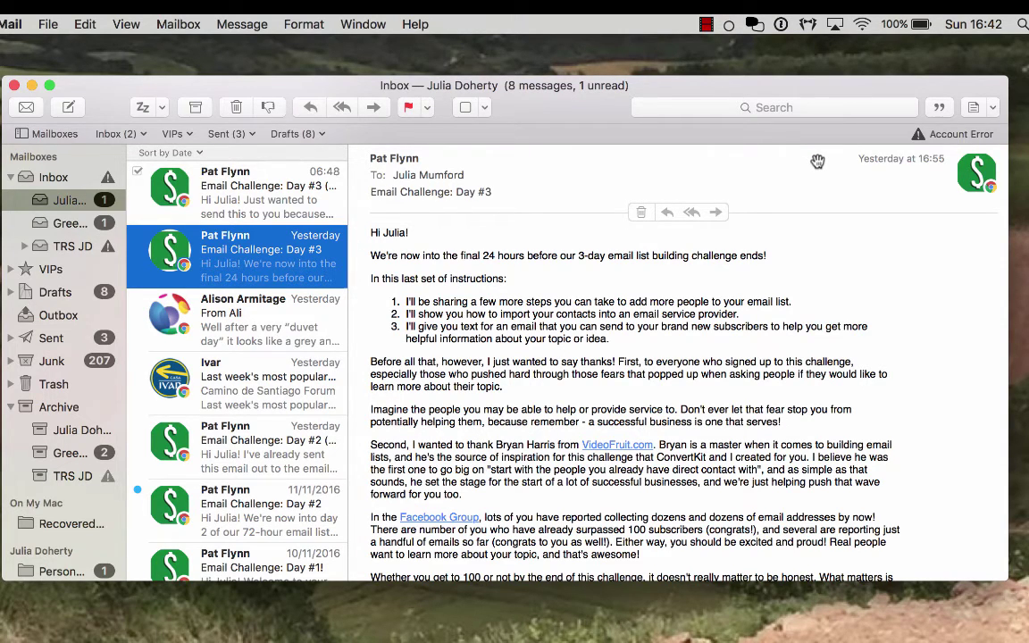
click(620, 287)
scroll(689, 324, down, 5)
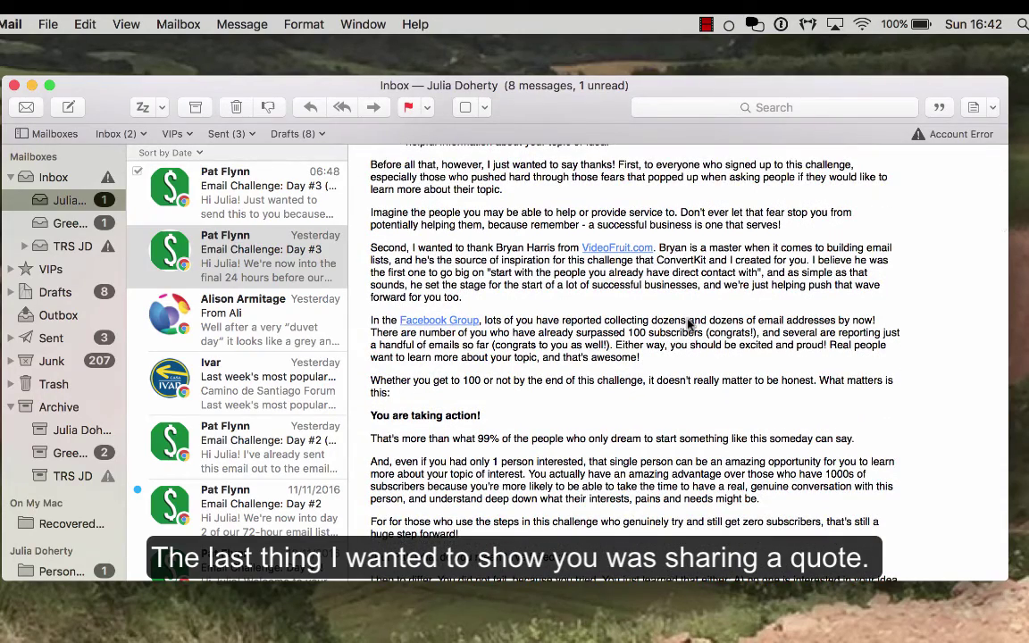
Highlight 'You are taking action!' and share it as a quote to Twitter
scroll(689, 324, down, 2)
drag(492, 328, 361, 328)
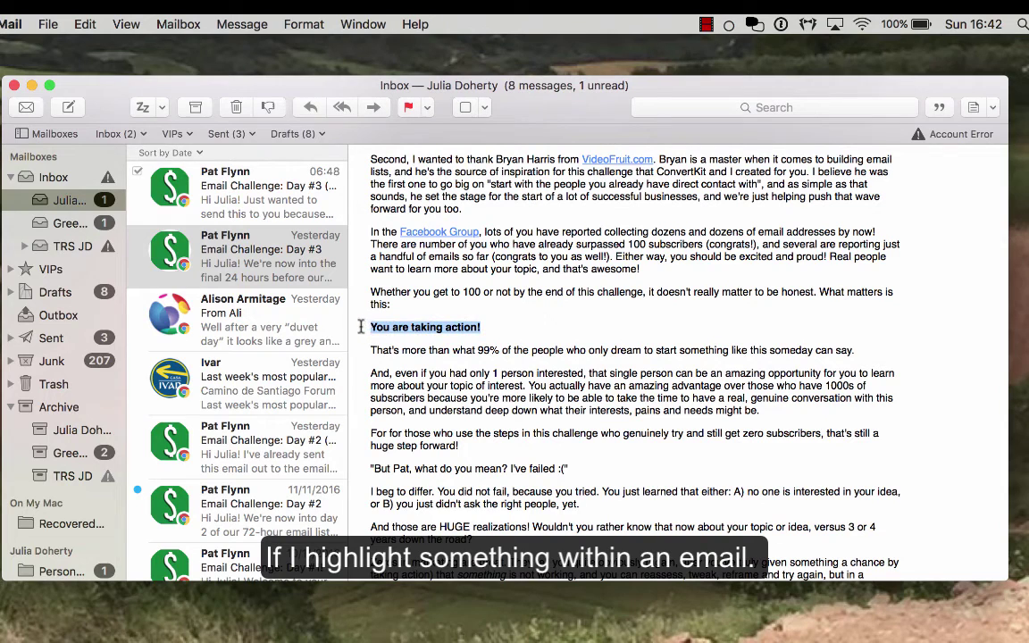
click(939, 108)
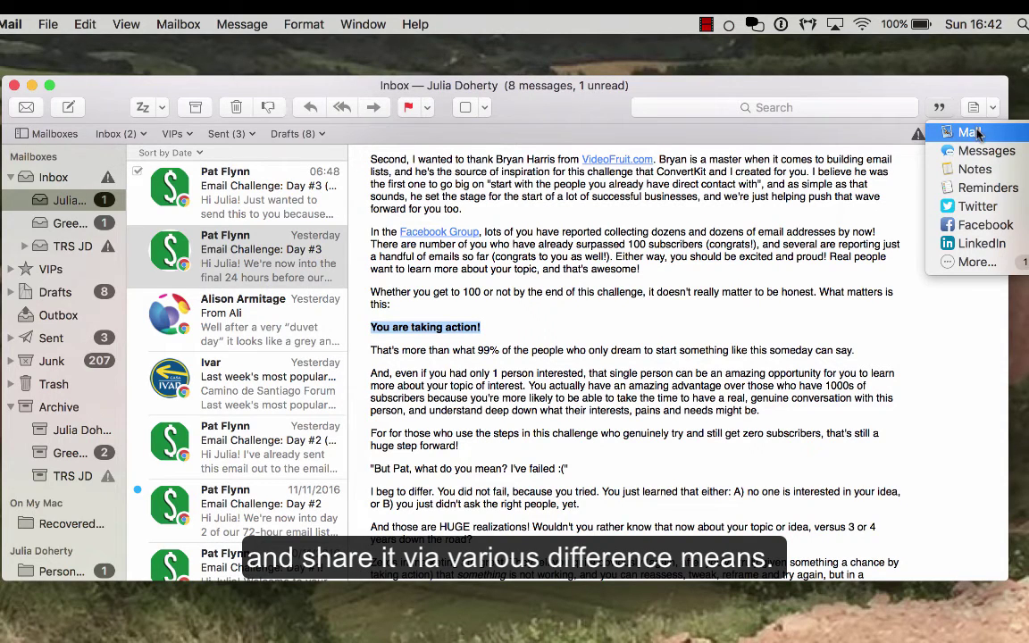
click(977, 210)
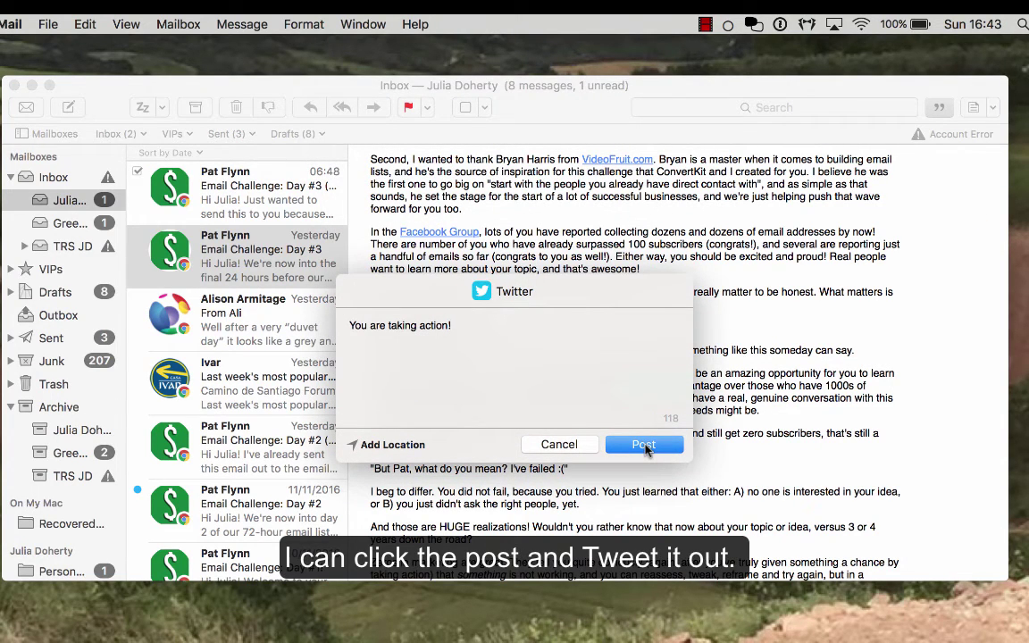
Cancel the tweet, then highlight the 'only 1 person interested' paragraph and dismiss its Share menu unshared
click(565, 444)
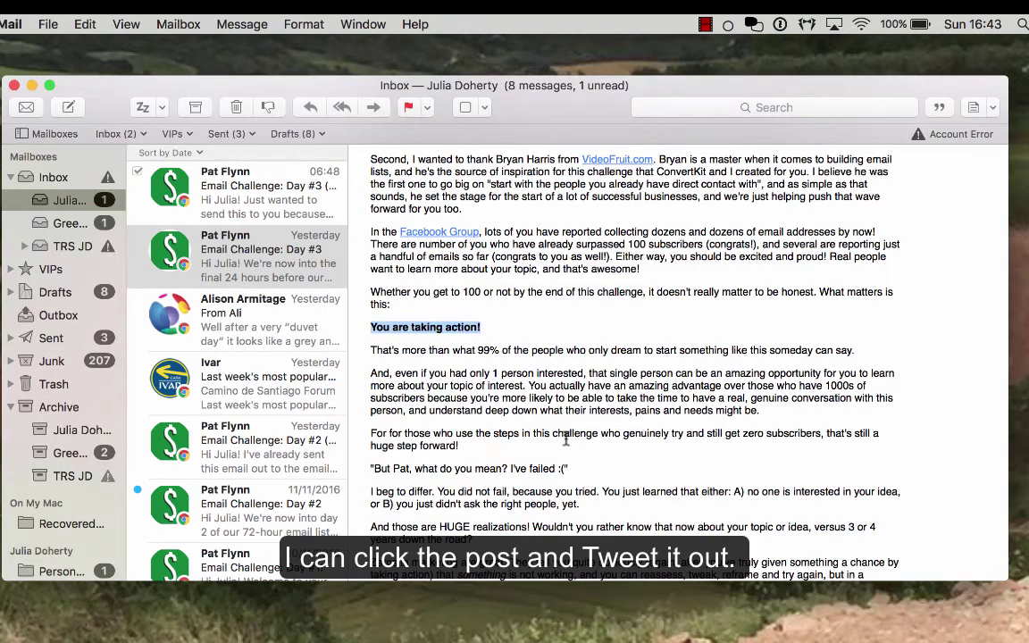
drag(760, 411, 368, 369)
click(974, 107)
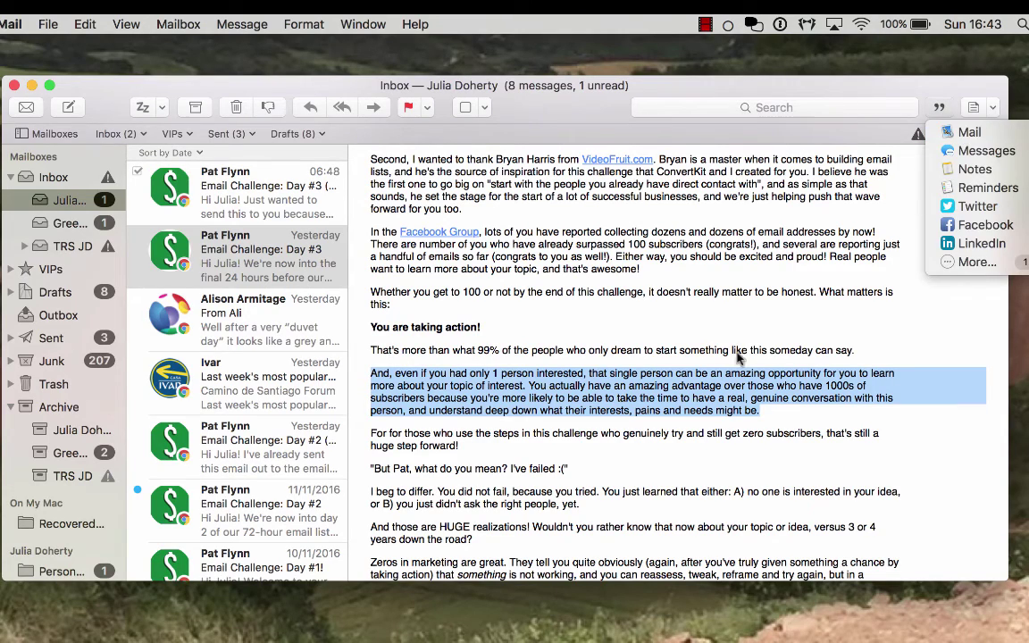
click(689, 410)
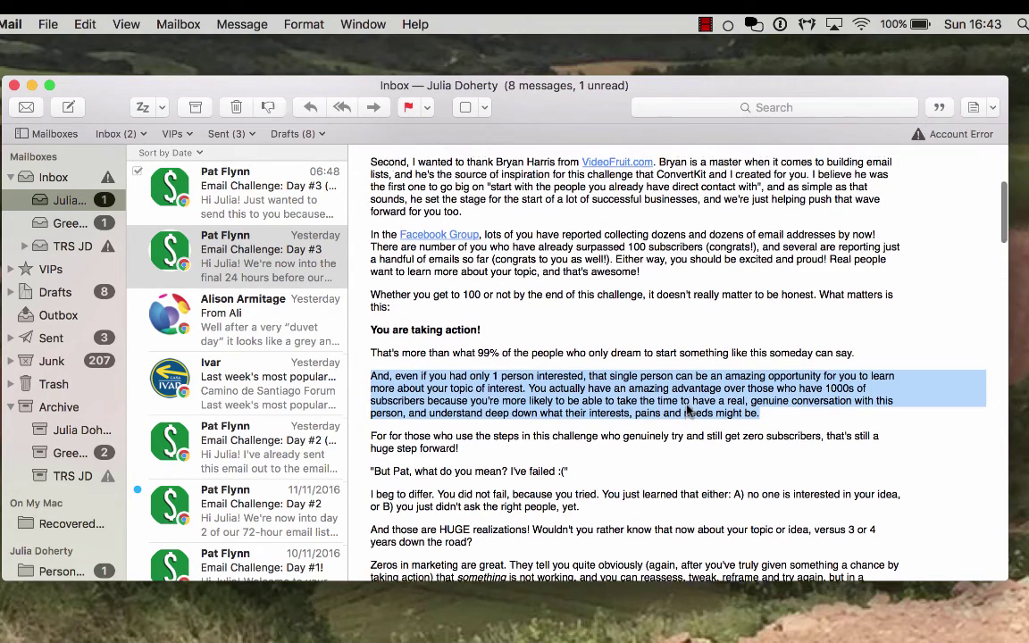